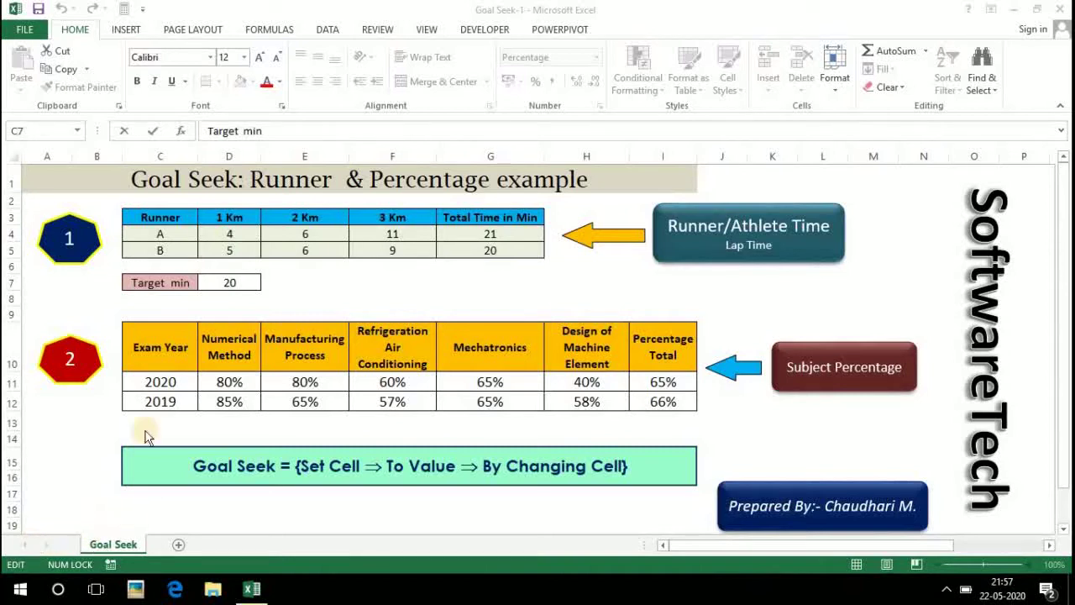
Bring up the Data tab's What-If Analysis tools with the Runner table heading selected
click(328, 29)
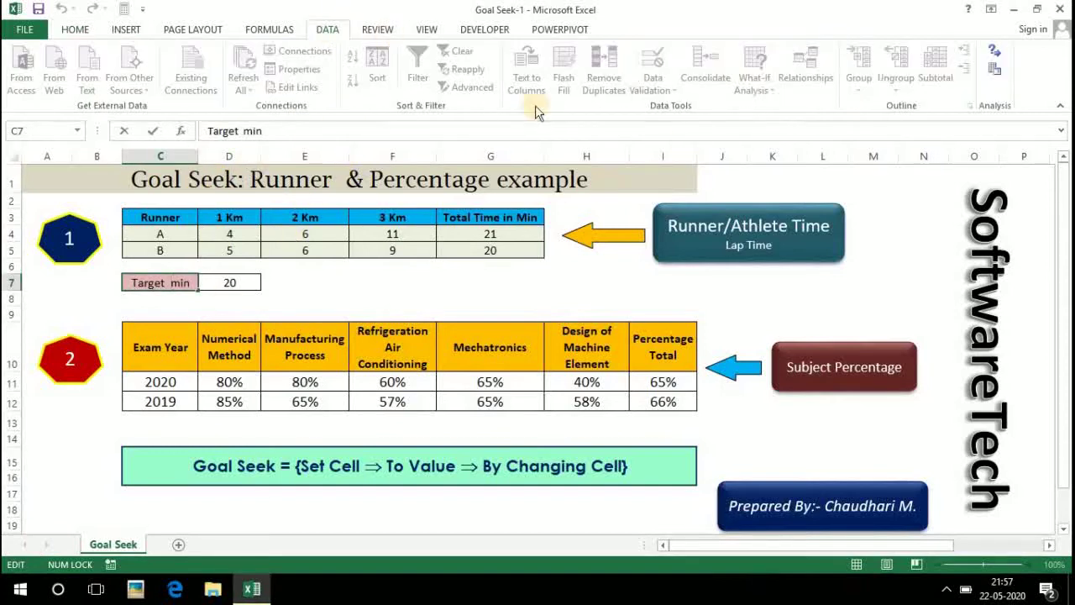
click(172, 217)
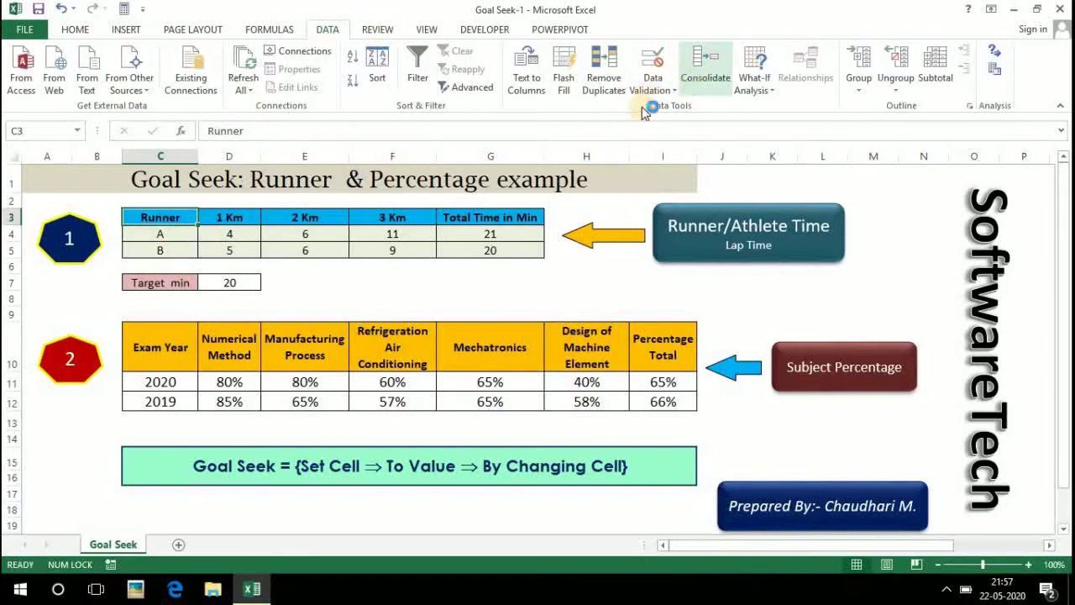
click(768, 98)
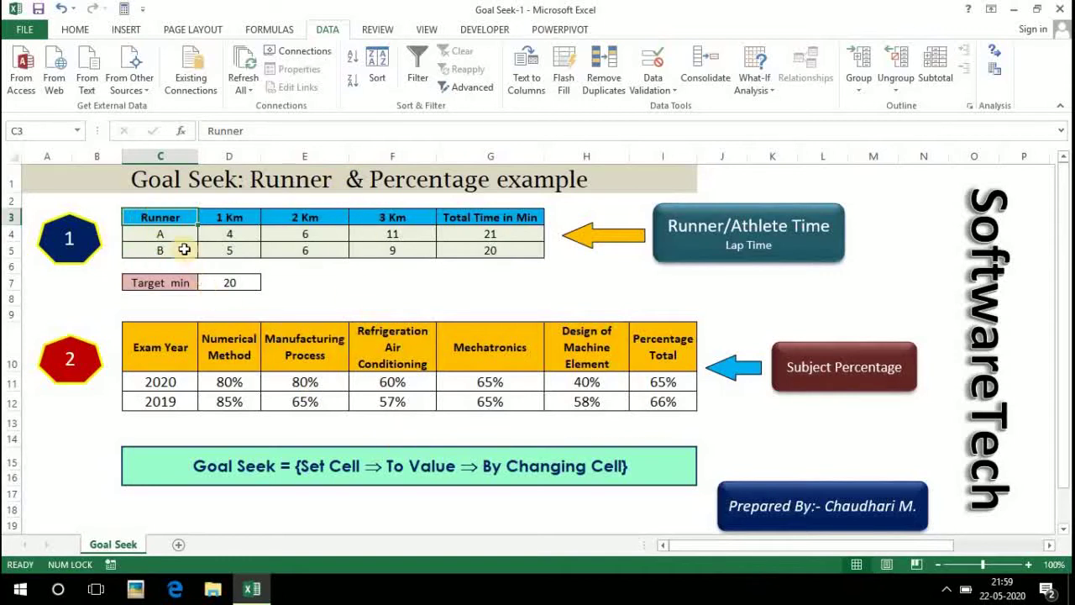
click(160, 235)
click(168, 249)
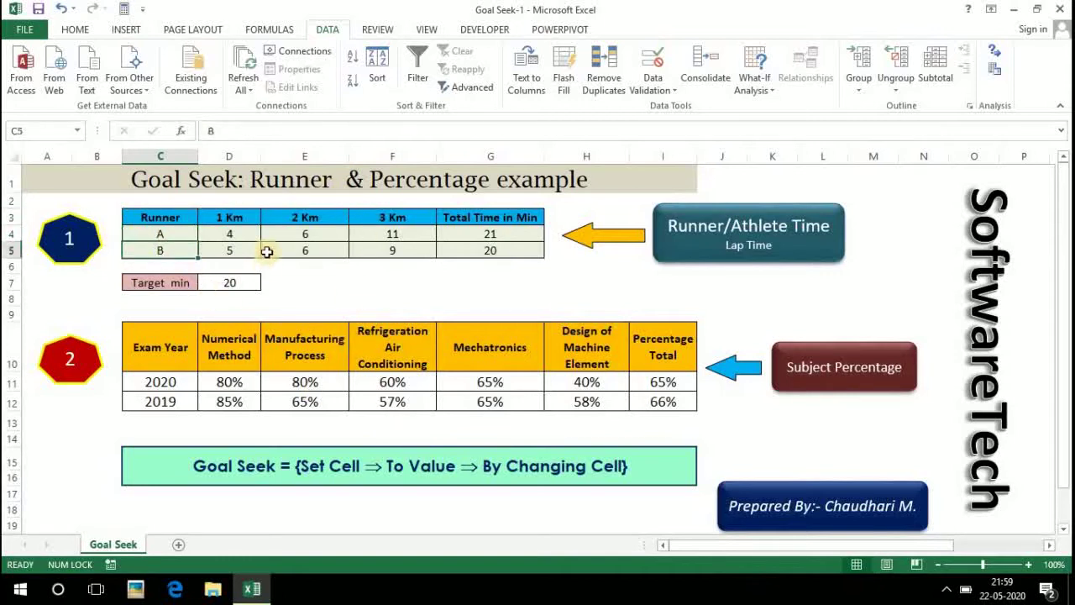
click(172, 234)
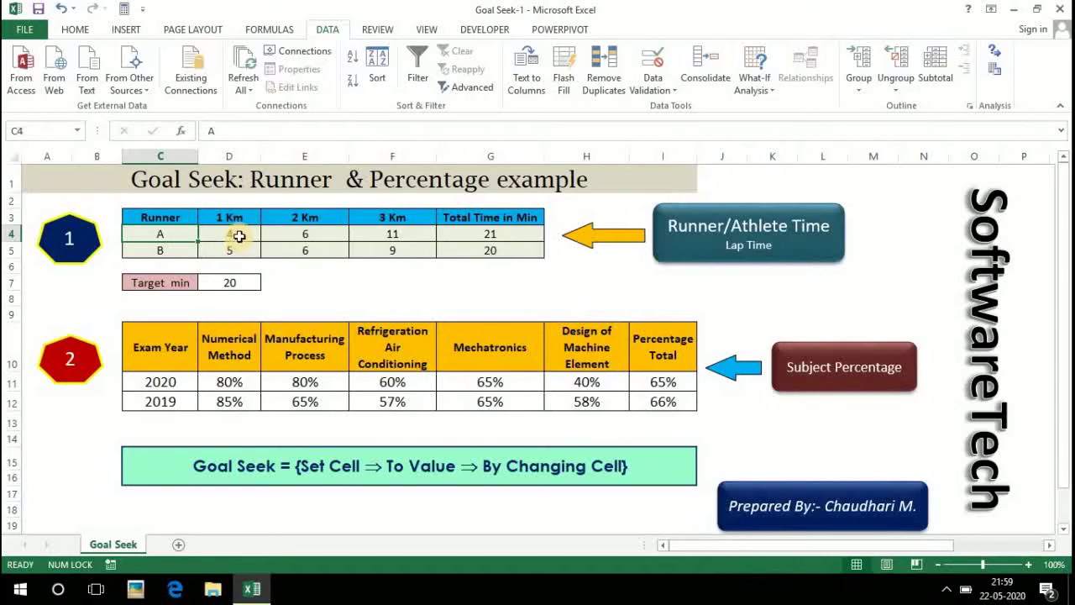
click(239, 237)
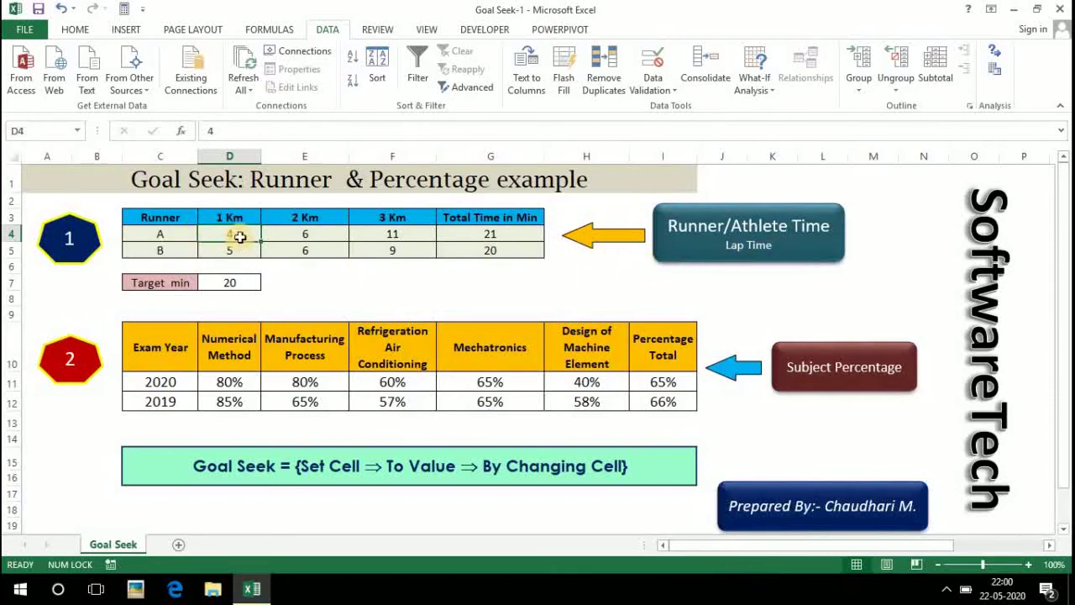
click(311, 236)
drag(232, 232, 271, 233)
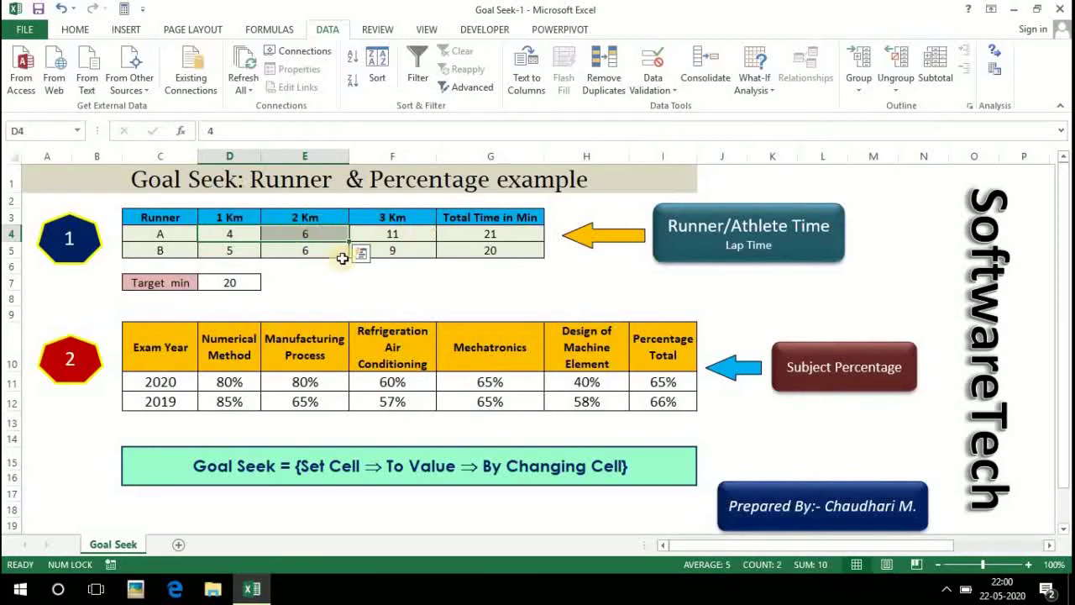
click(391, 233)
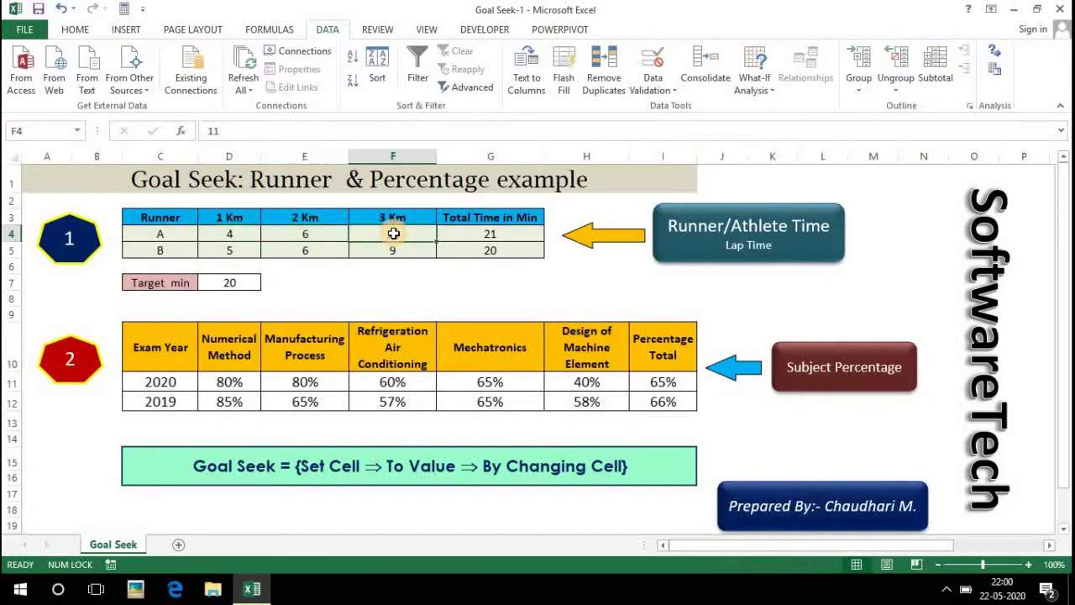
click(496, 234)
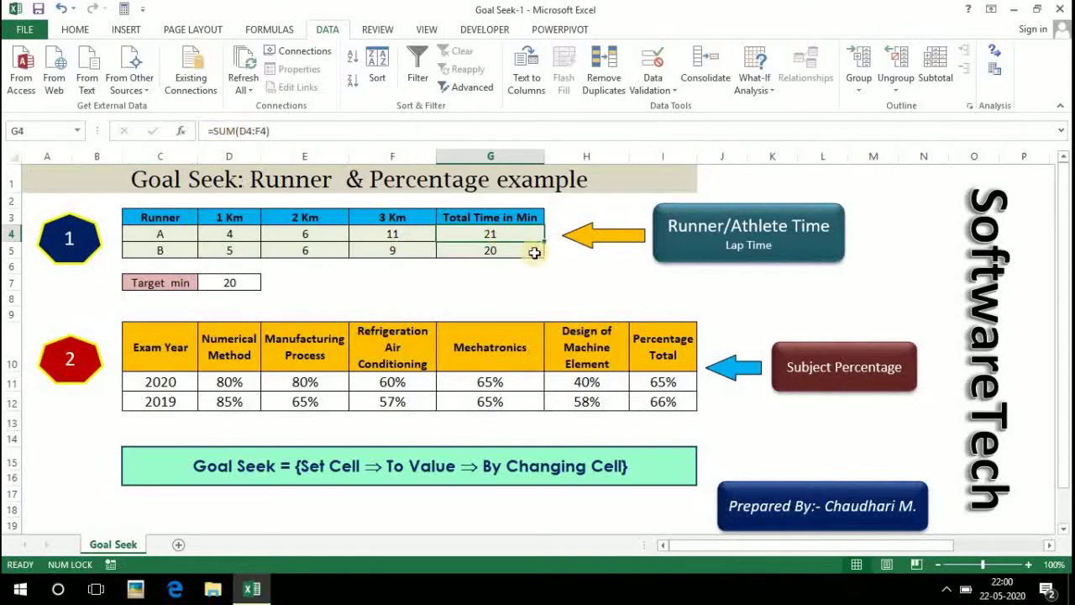
Total runner A's three lap times in G4 with =SUM(D4:F4), giving 21 minutes
text(=)
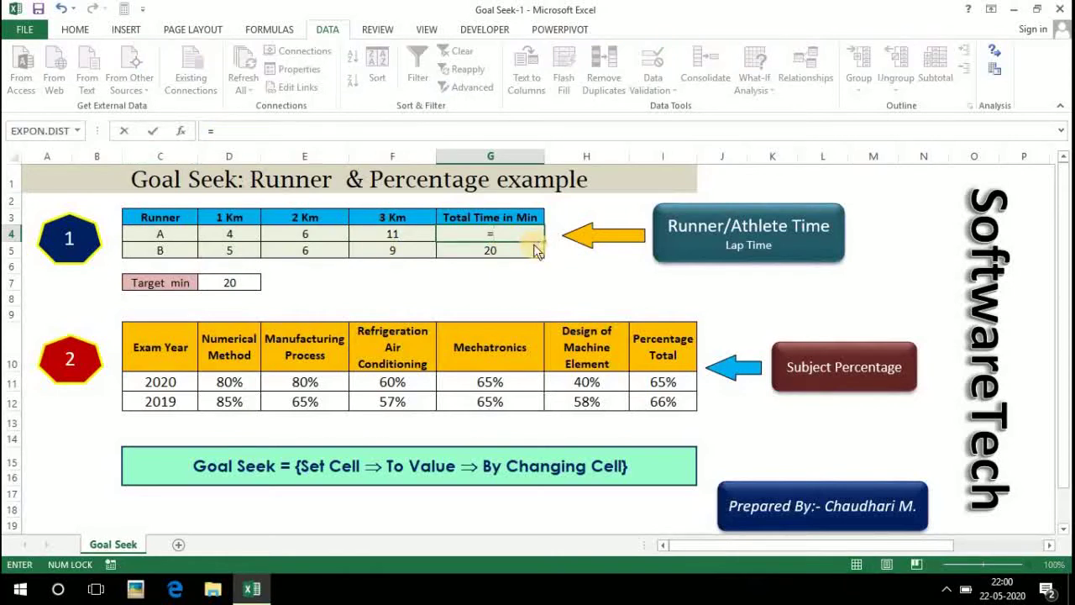
text(sum)
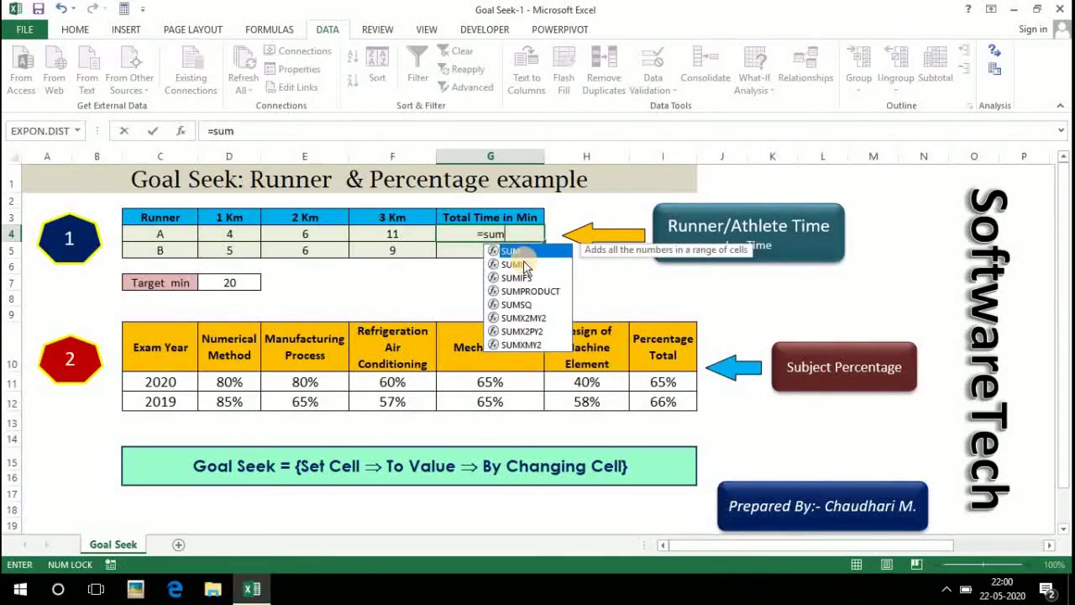
key(Tab)
drag(229, 233, 404, 234)
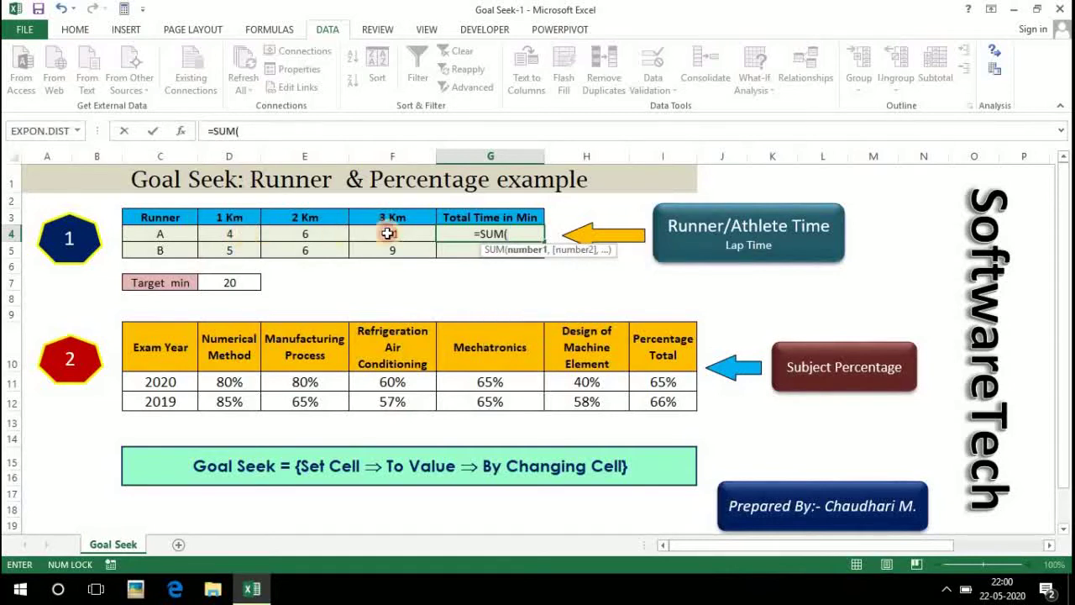
text())
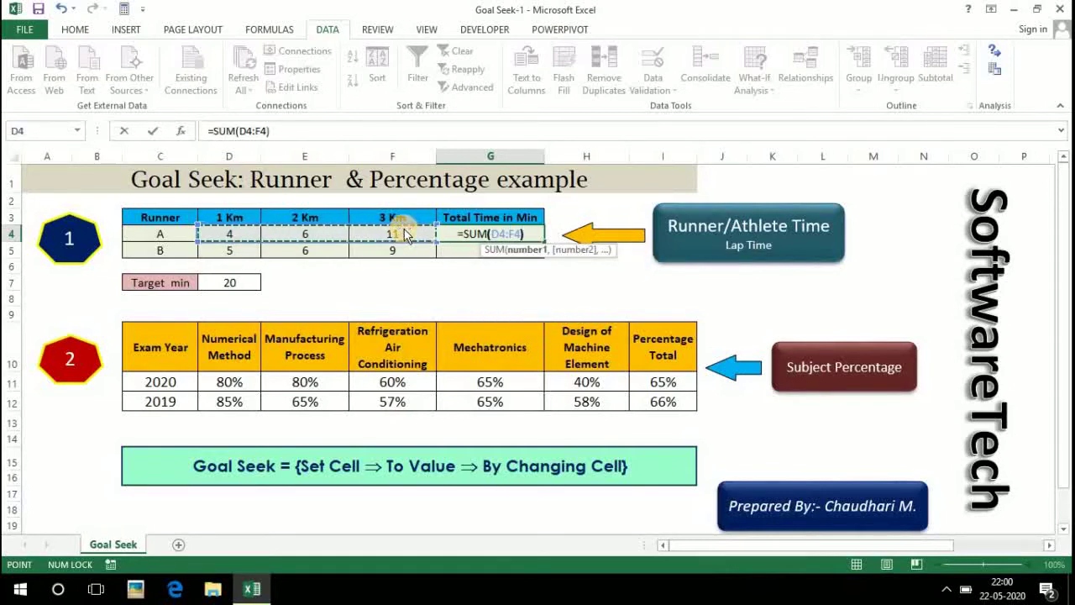
key(Return)
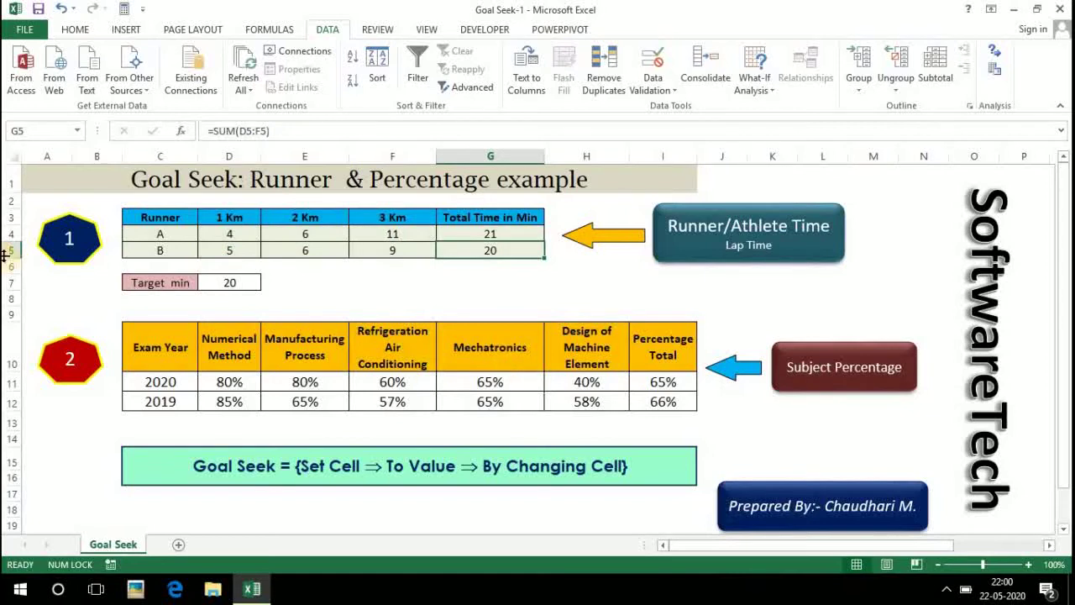
Review runner B's name, 1 Km, 2 Km and 3 Km times and total formula
click(149, 252)
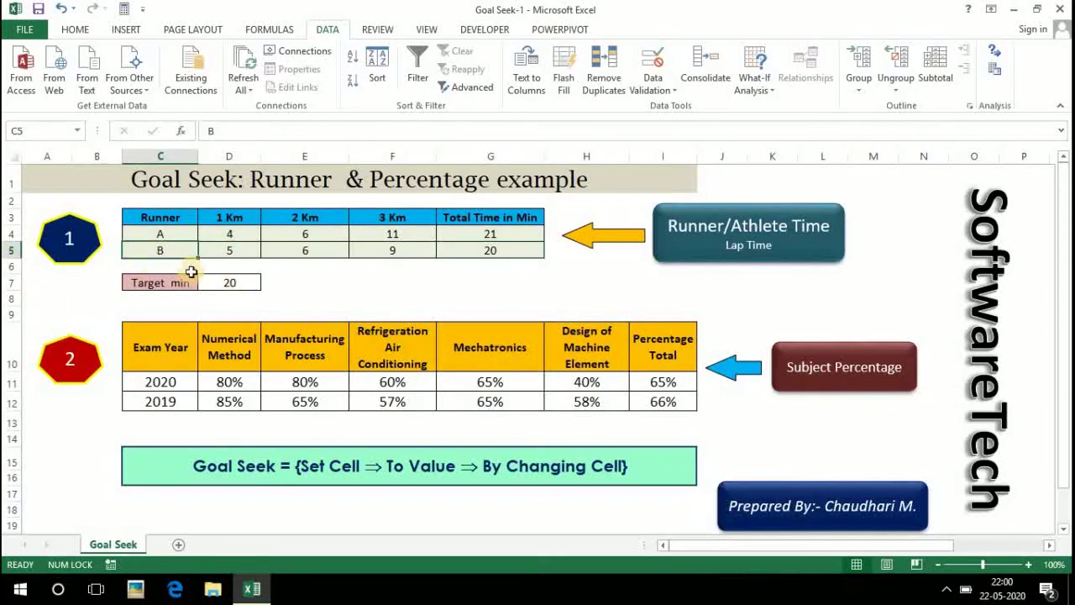
click(230, 248)
click(301, 250)
click(410, 251)
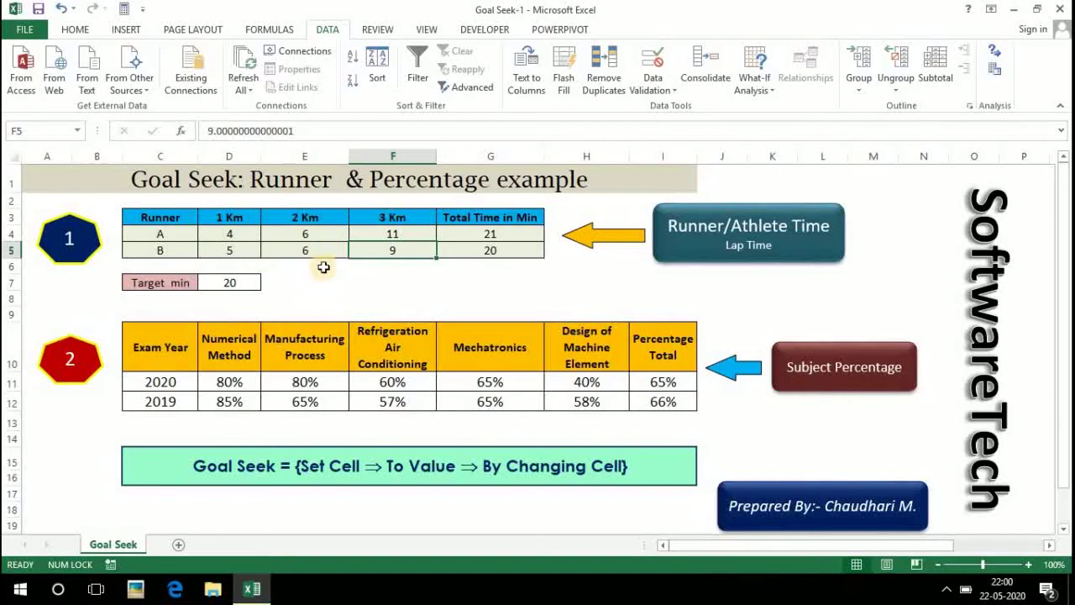
click(242, 244)
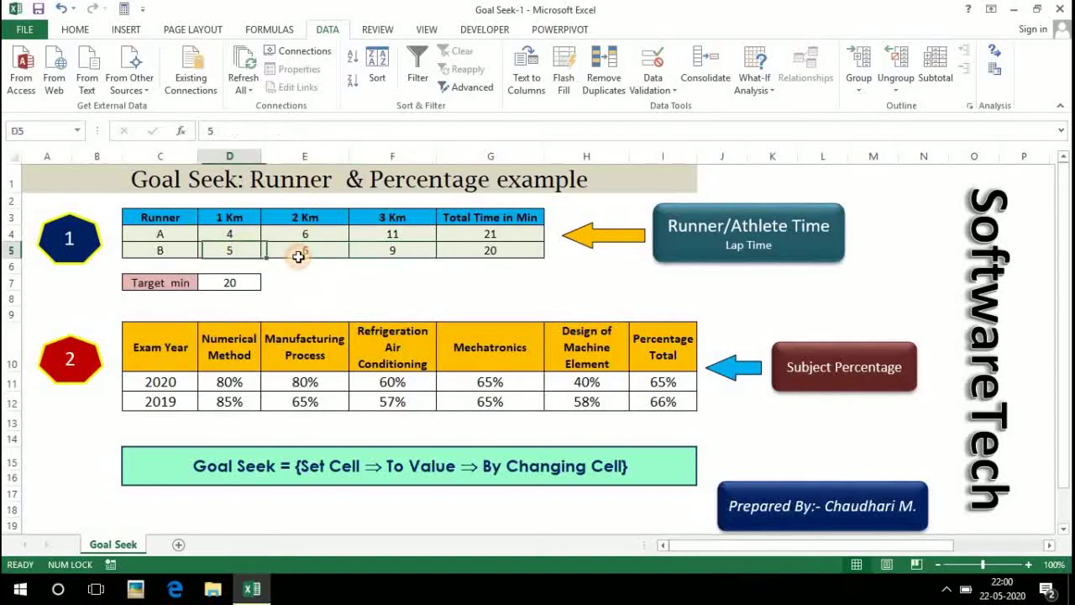
click(305, 250)
click(392, 247)
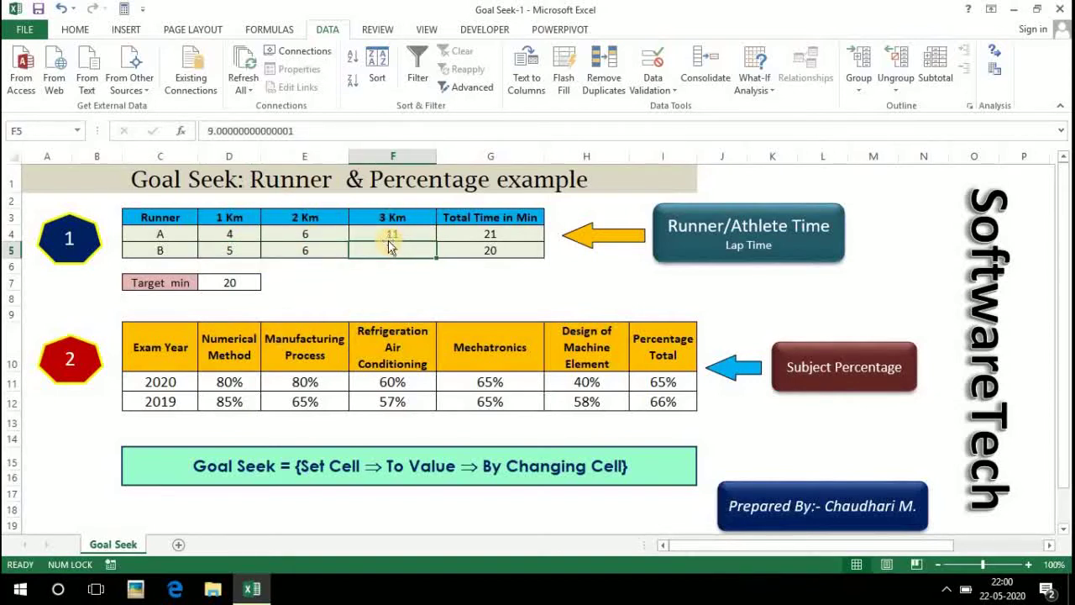
click(448, 250)
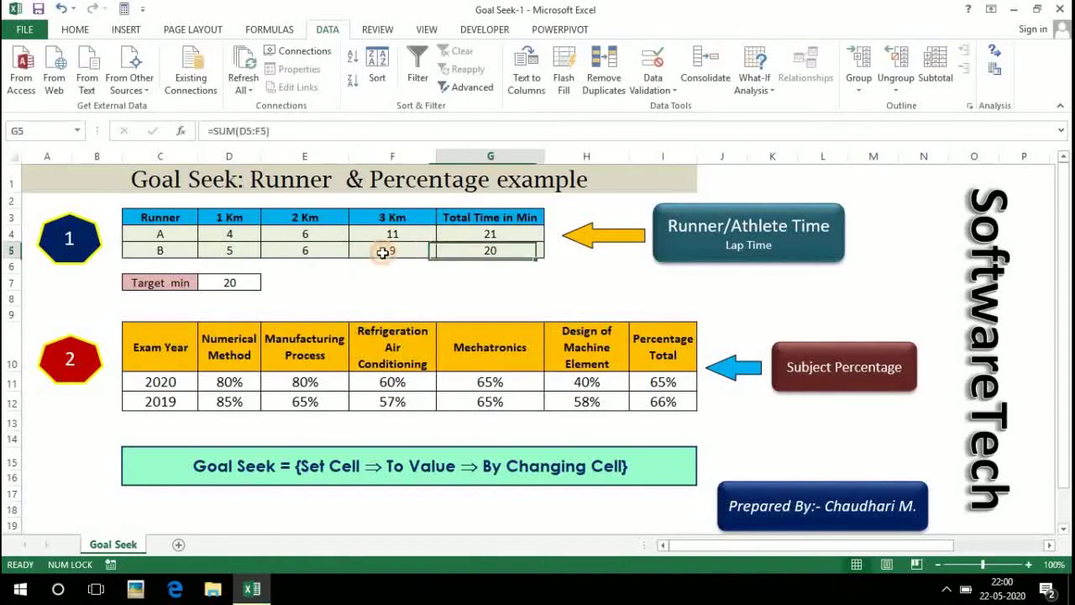
Recheck runner B's lap times and total, ending on the 3 Km cell F5
click(311, 250)
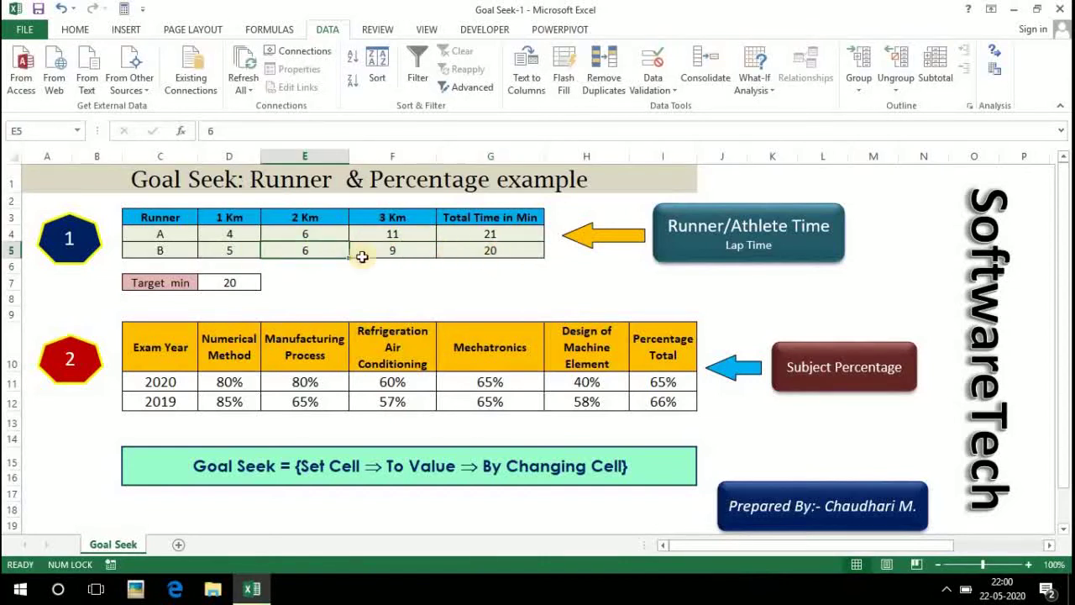
click(216, 252)
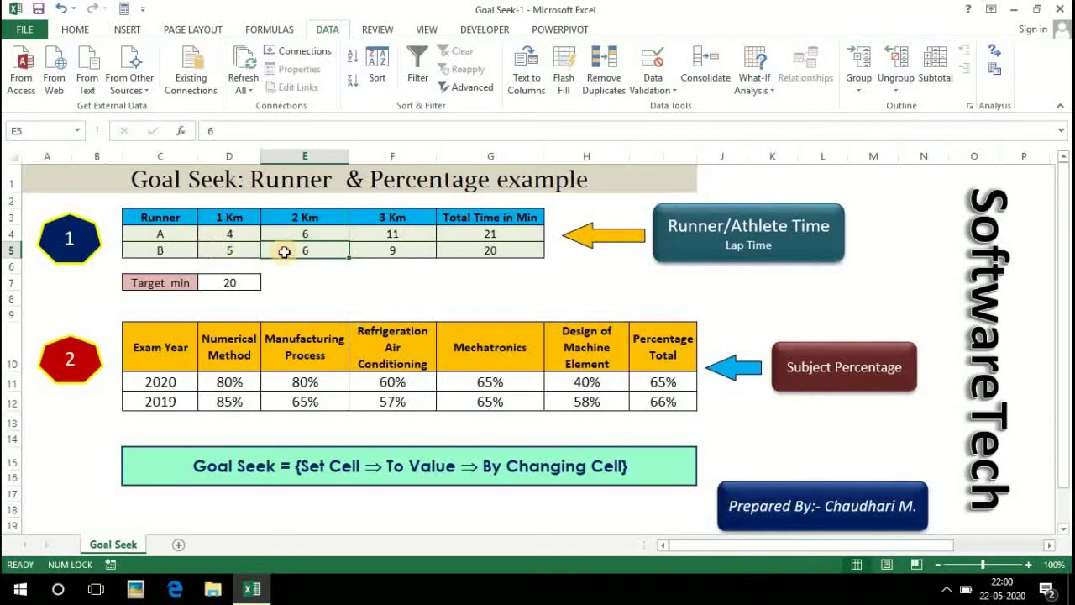
click(386, 249)
click(464, 245)
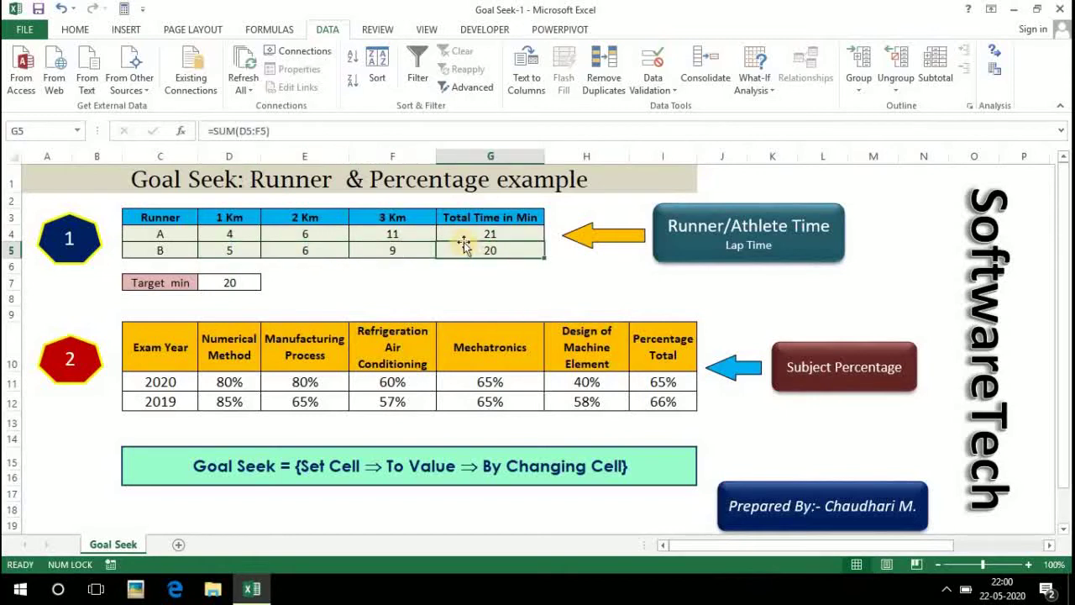
click(404, 246)
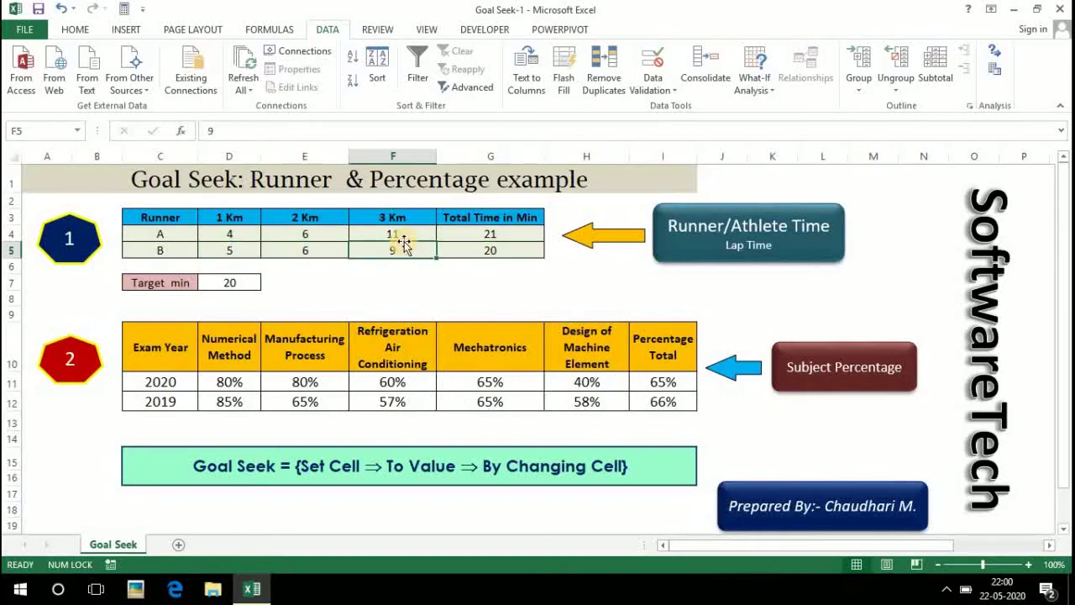
text(12)
key(Return)
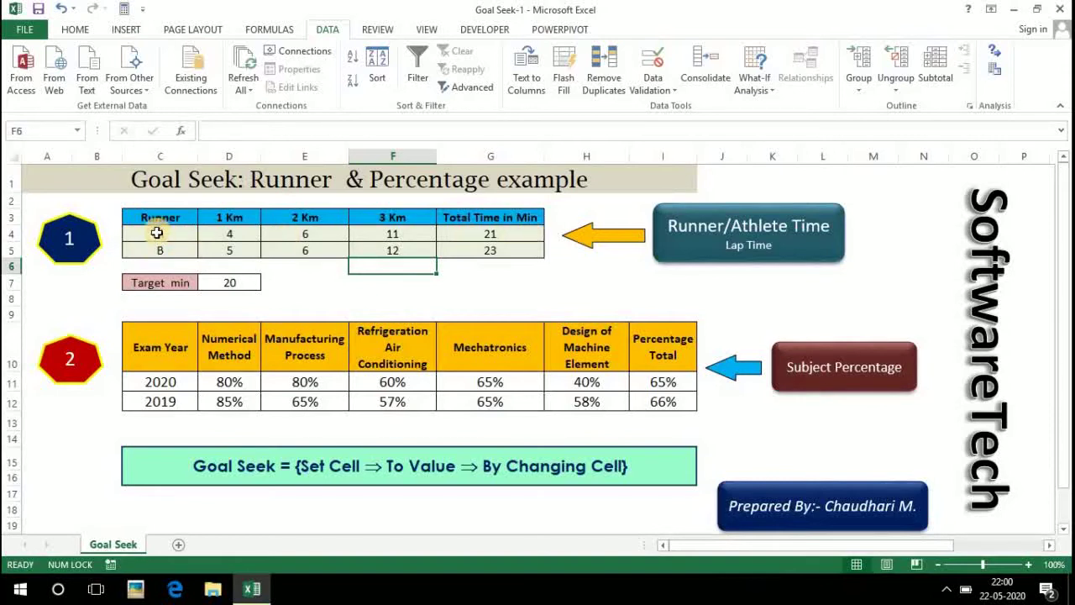
click(159, 233)
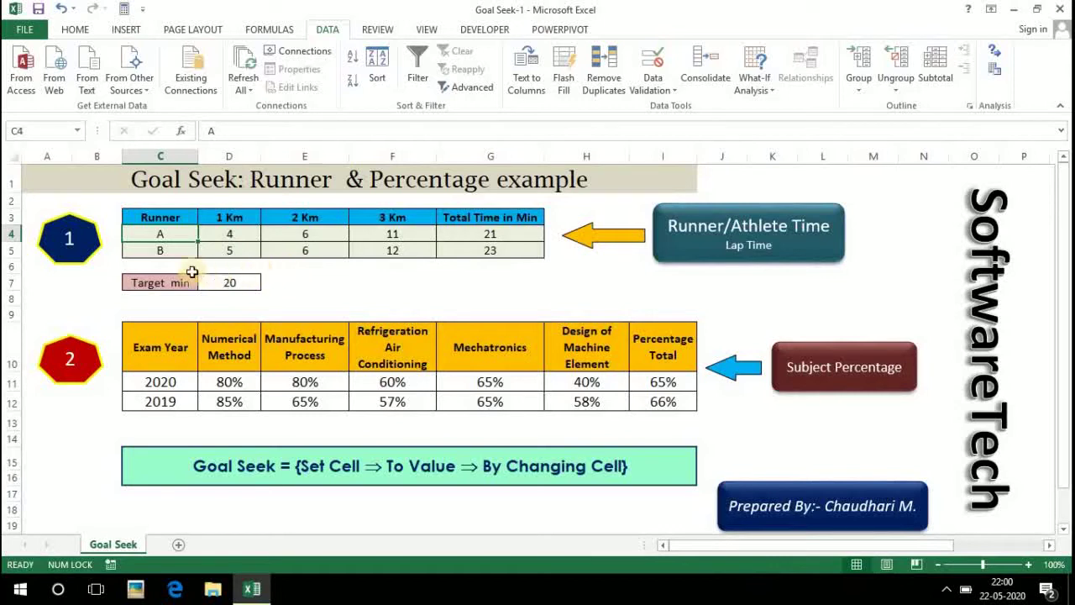
click(161, 249)
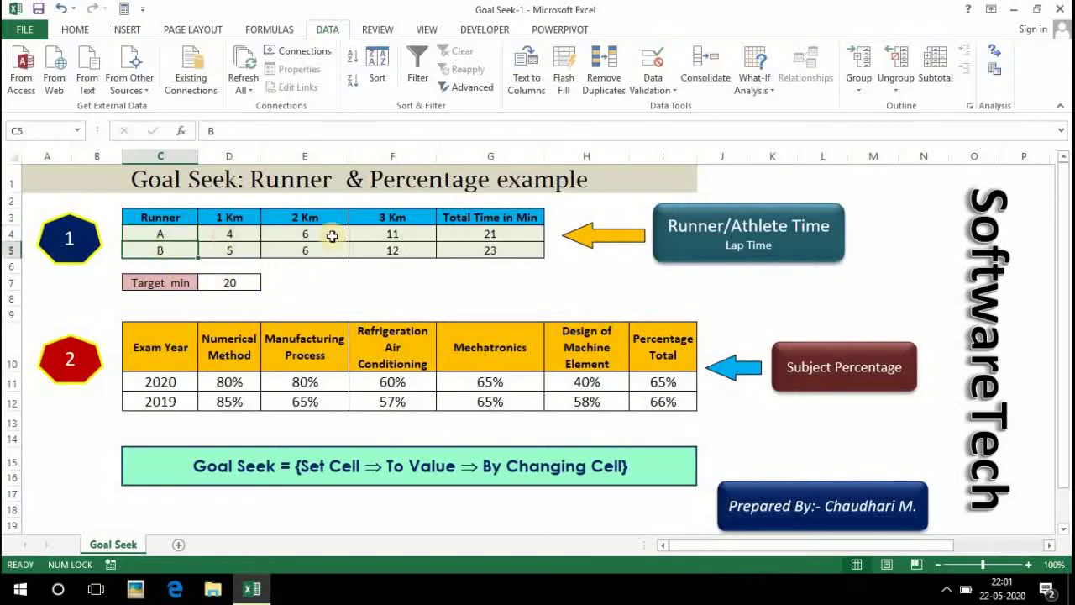
click(222, 283)
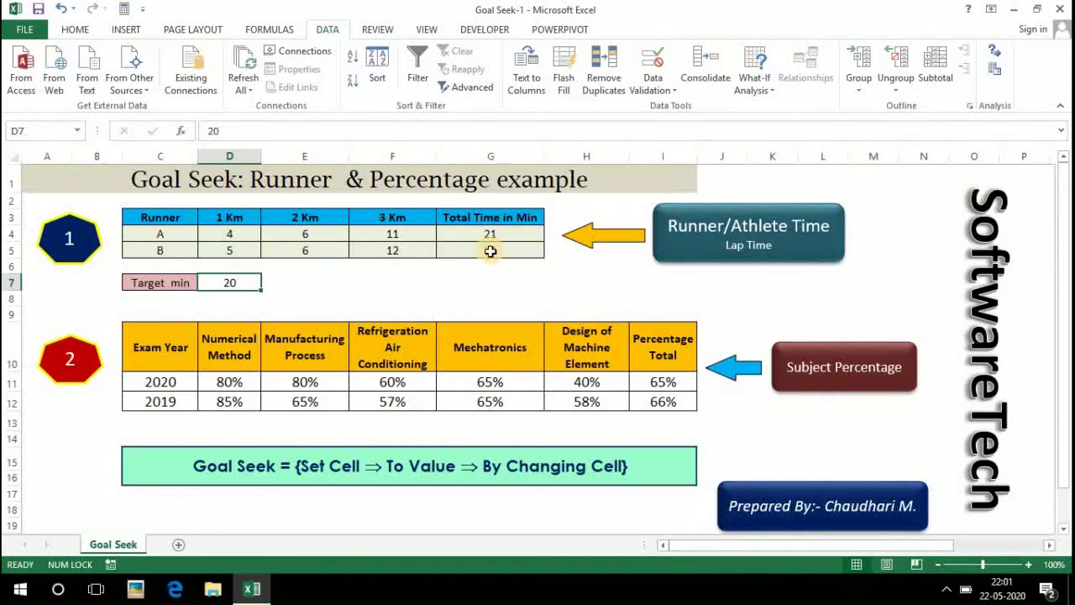
click(153, 234)
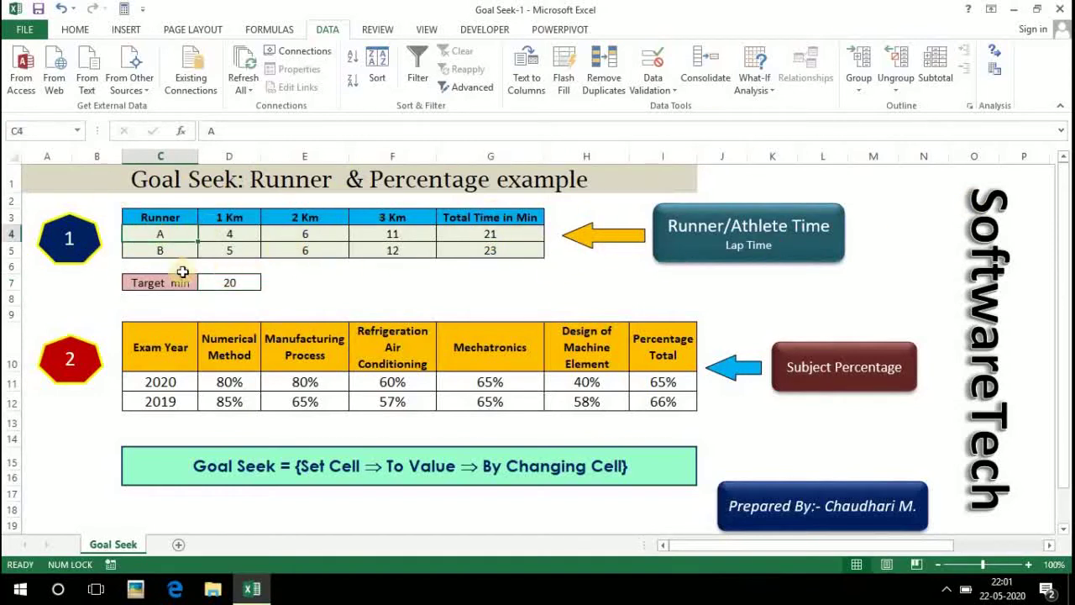
click(168, 247)
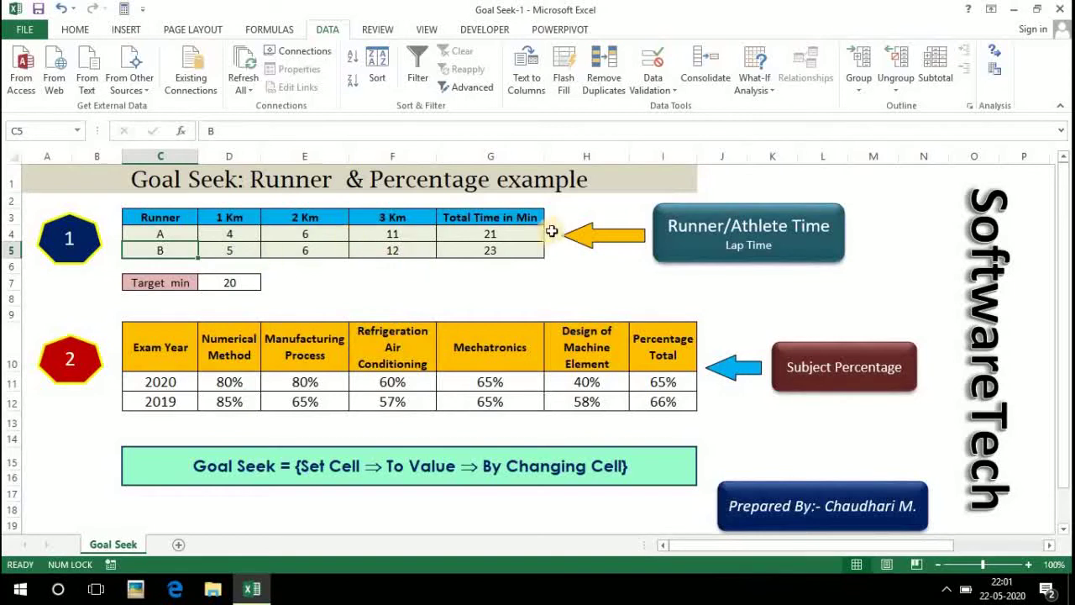
click(490, 232)
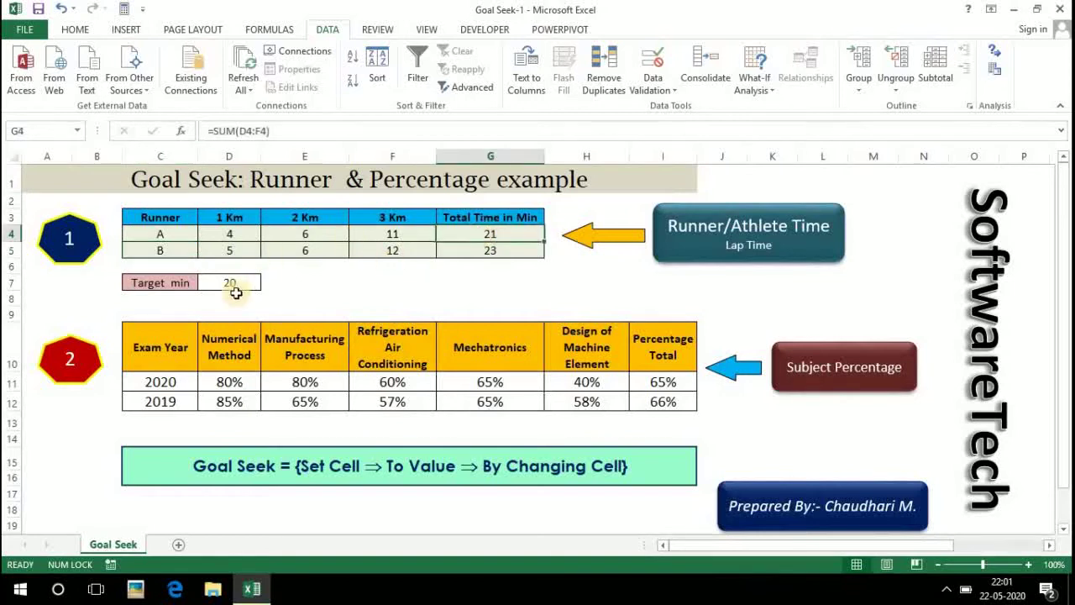
click(146, 236)
click(162, 250)
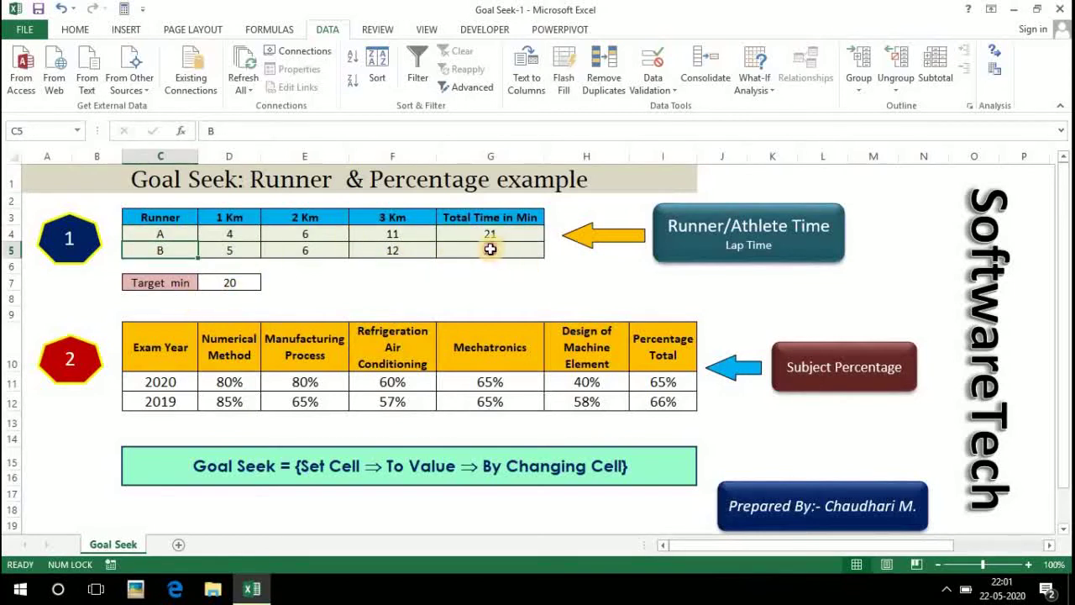
click(491, 249)
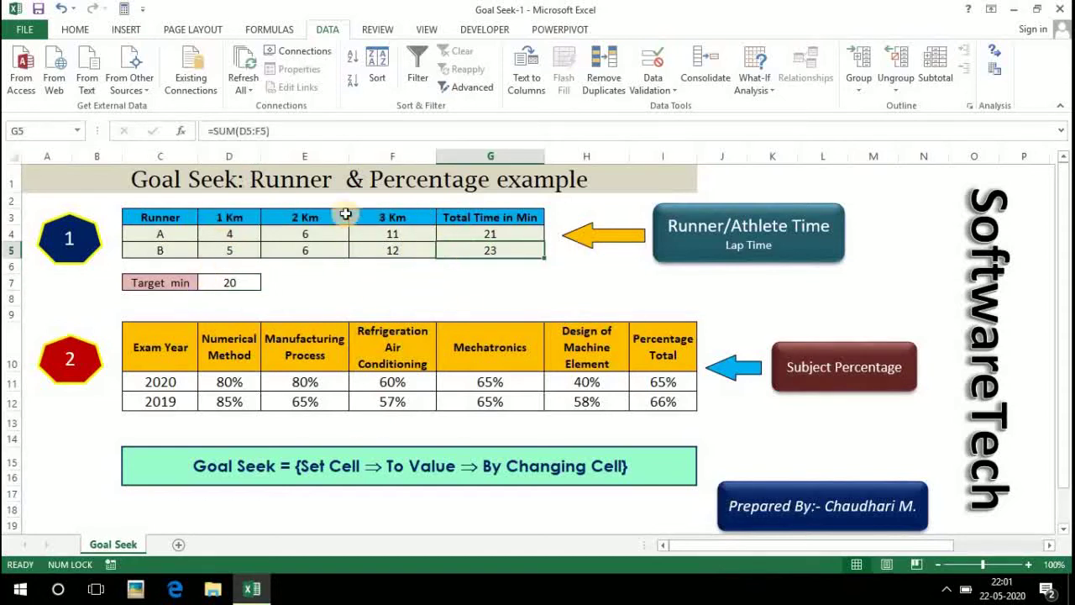
click(240, 283)
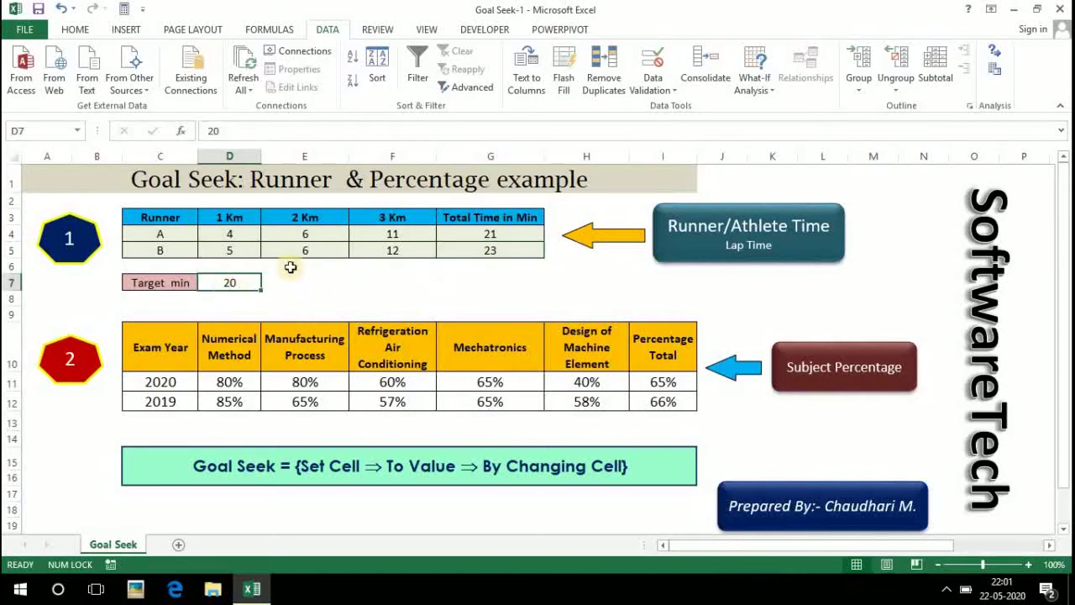
click(498, 234)
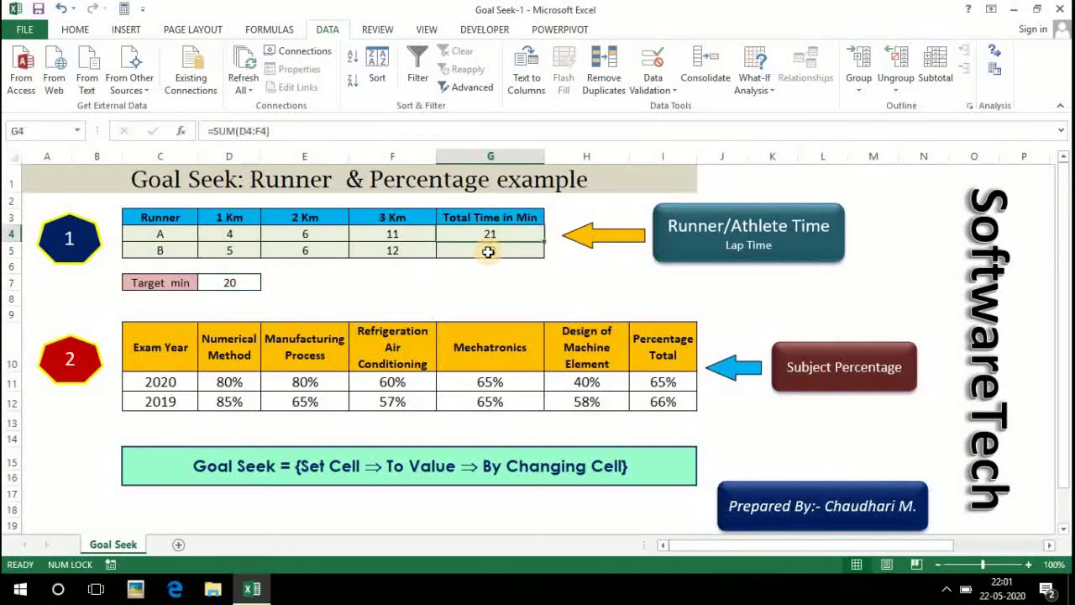
click(246, 286)
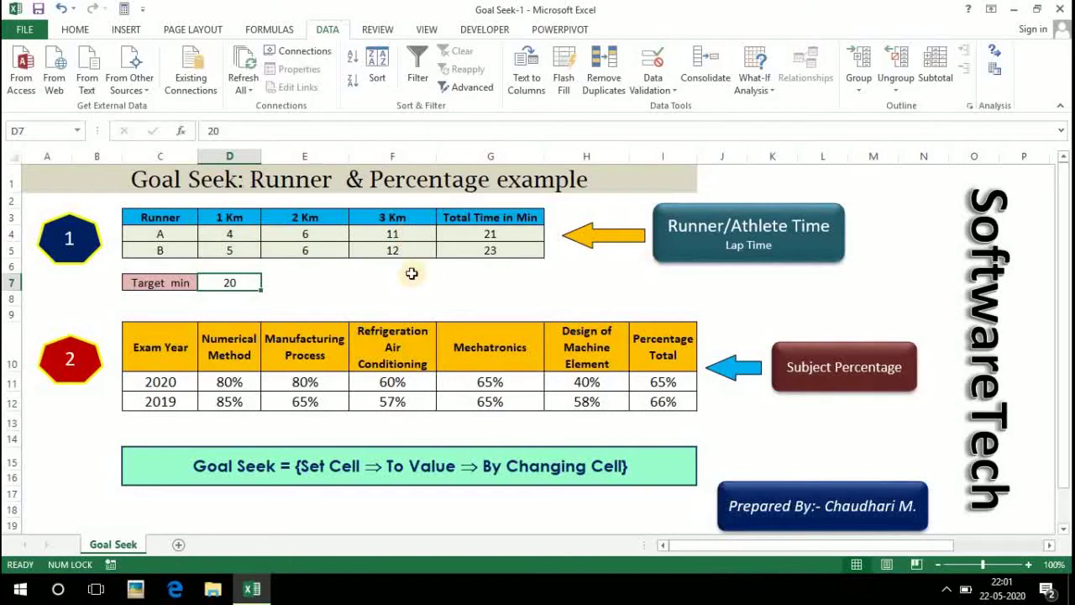
click(486, 252)
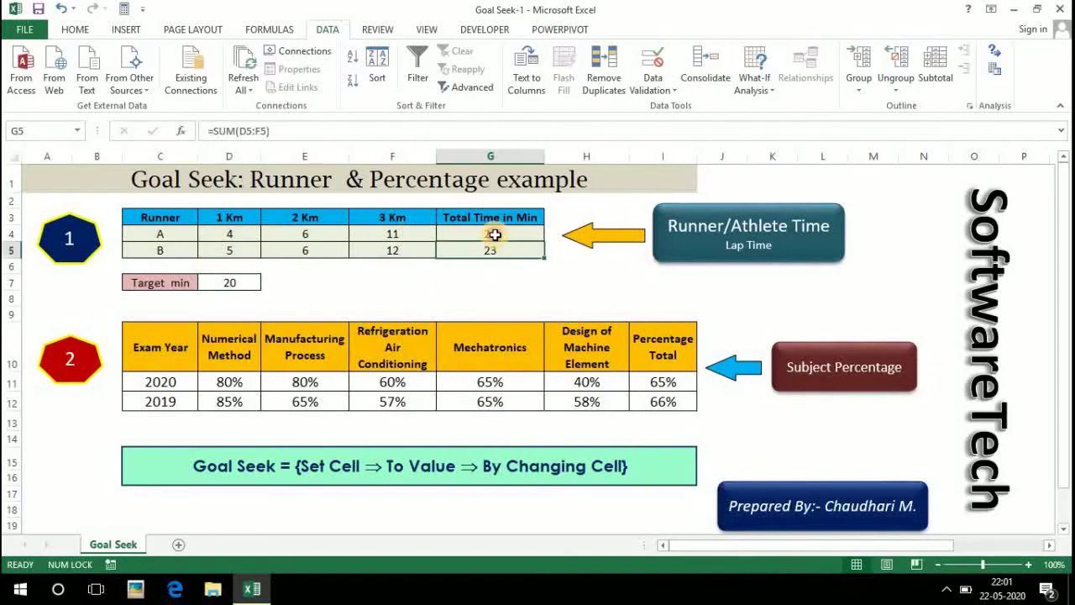
click(494, 235)
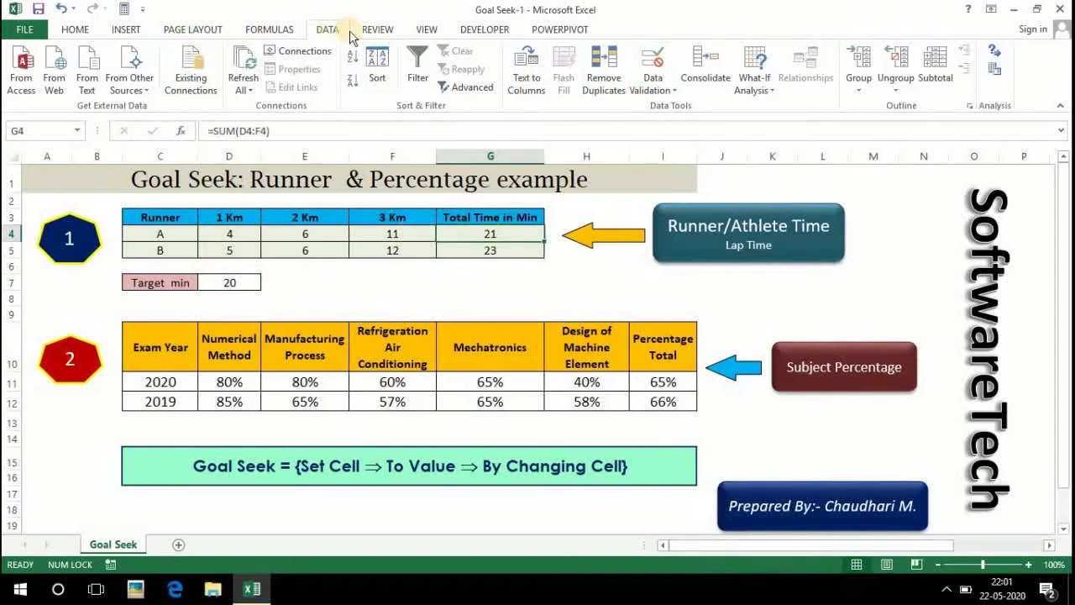
Goal Seek runner B's total G5 to 20 by changing the 3 Km time F5
click(772, 90)
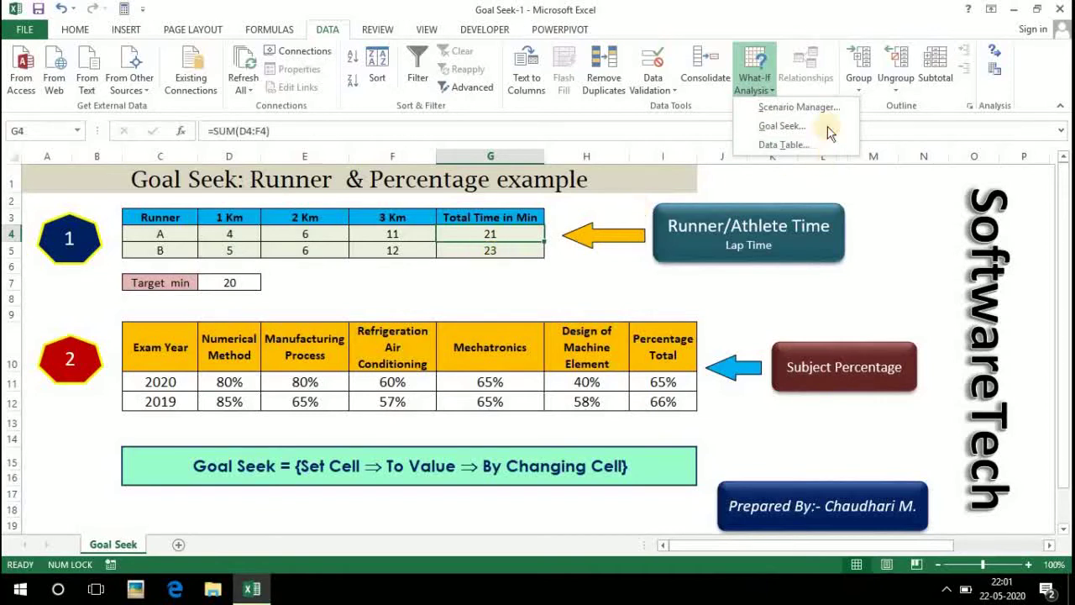
click(791, 125)
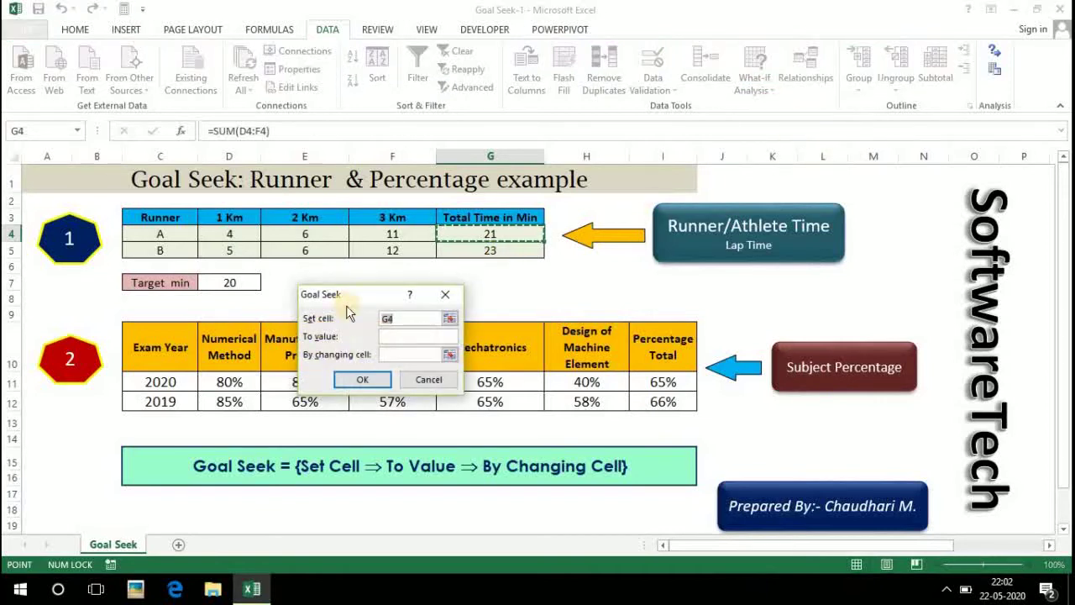
drag(346, 296, 618, 188)
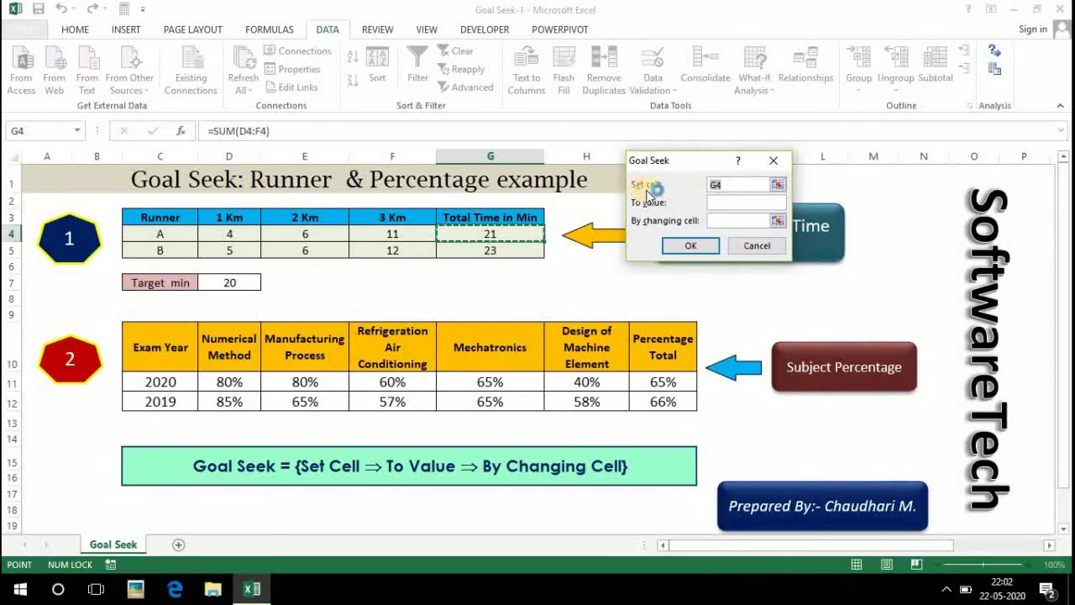
click(777, 184)
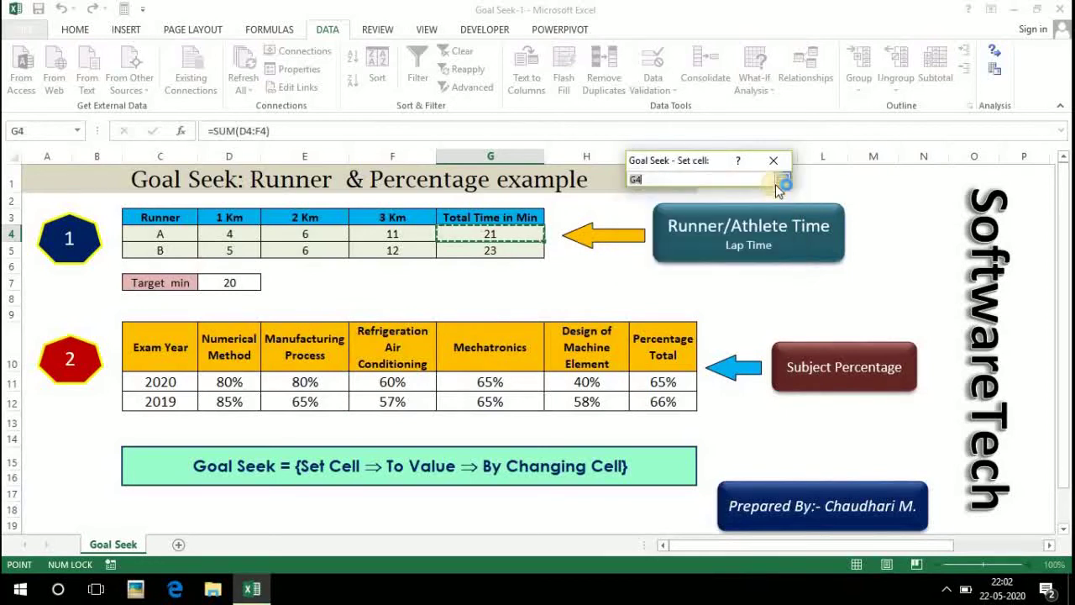
click(487, 255)
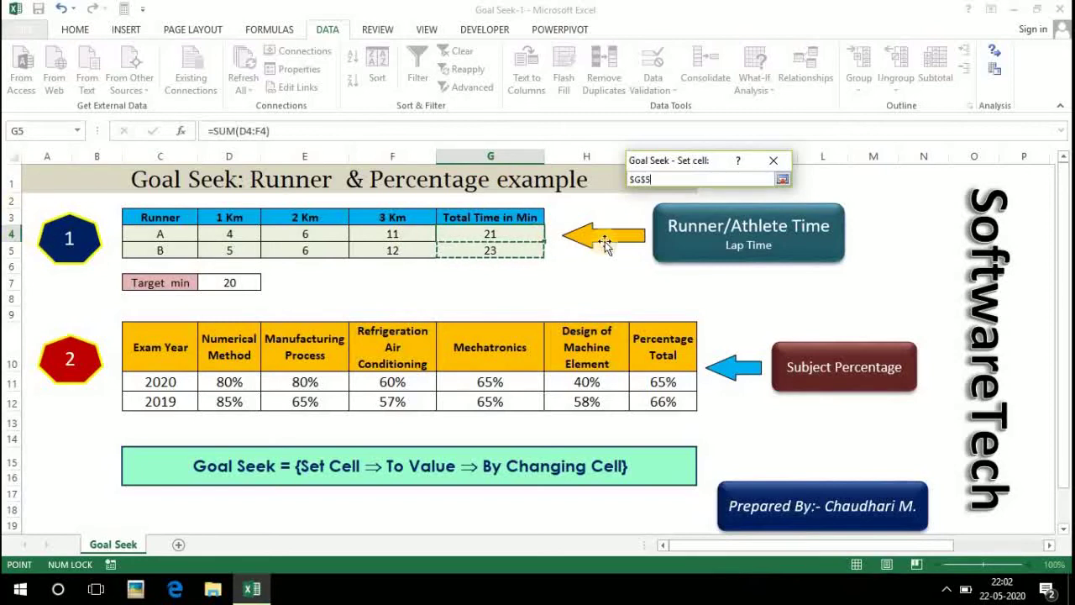
click(783, 181)
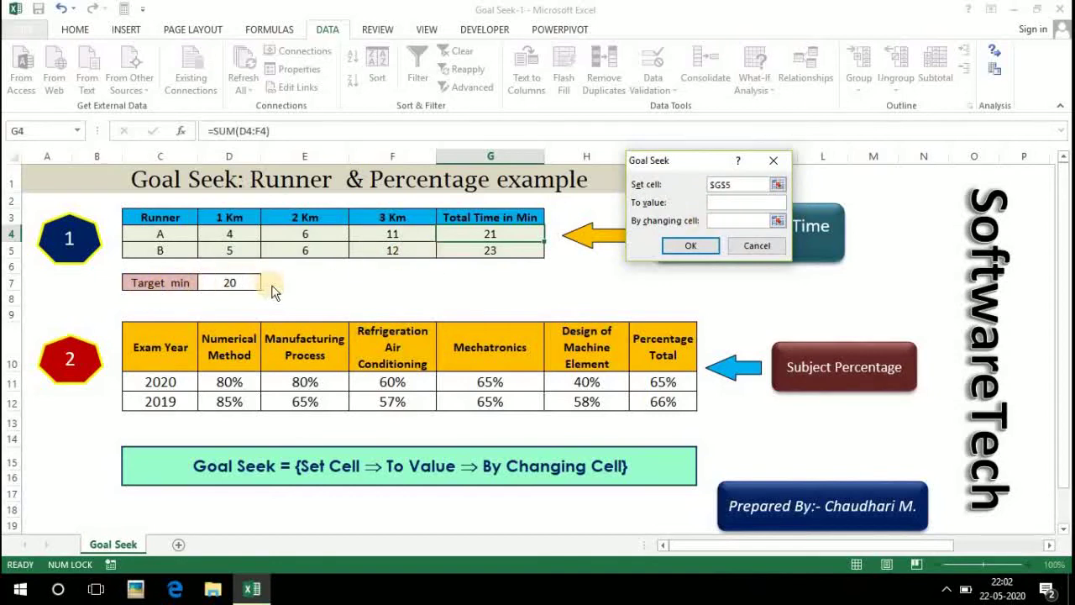
text(20)
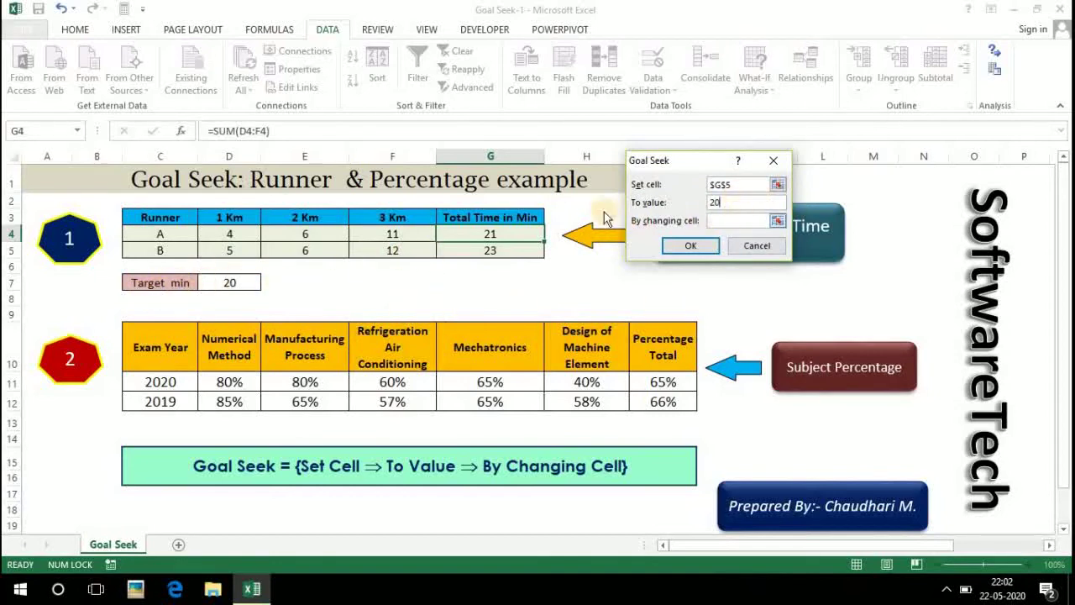
click(774, 217)
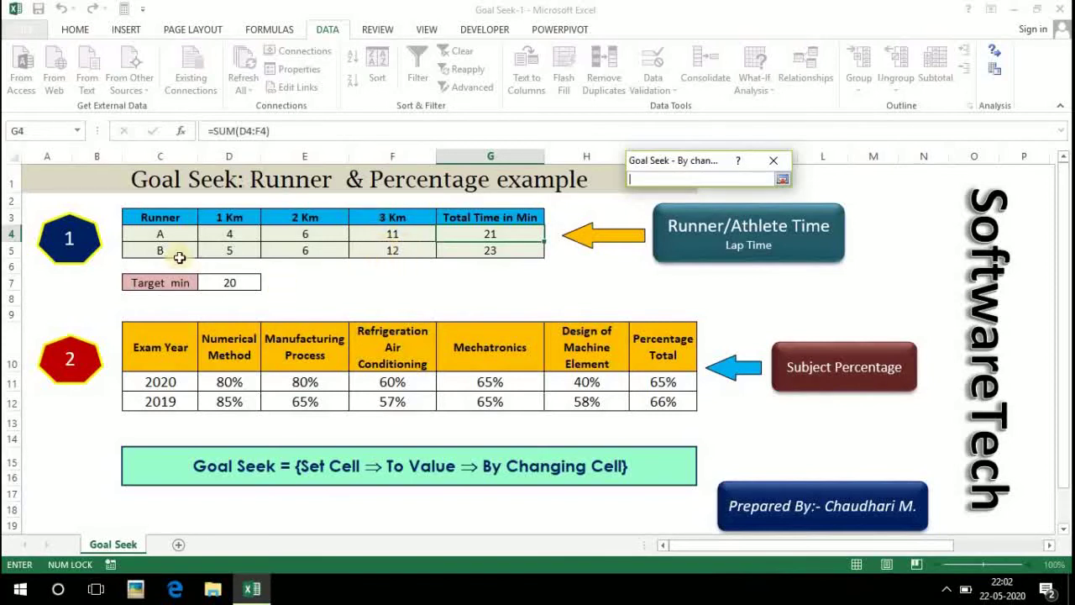
click(388, 249)
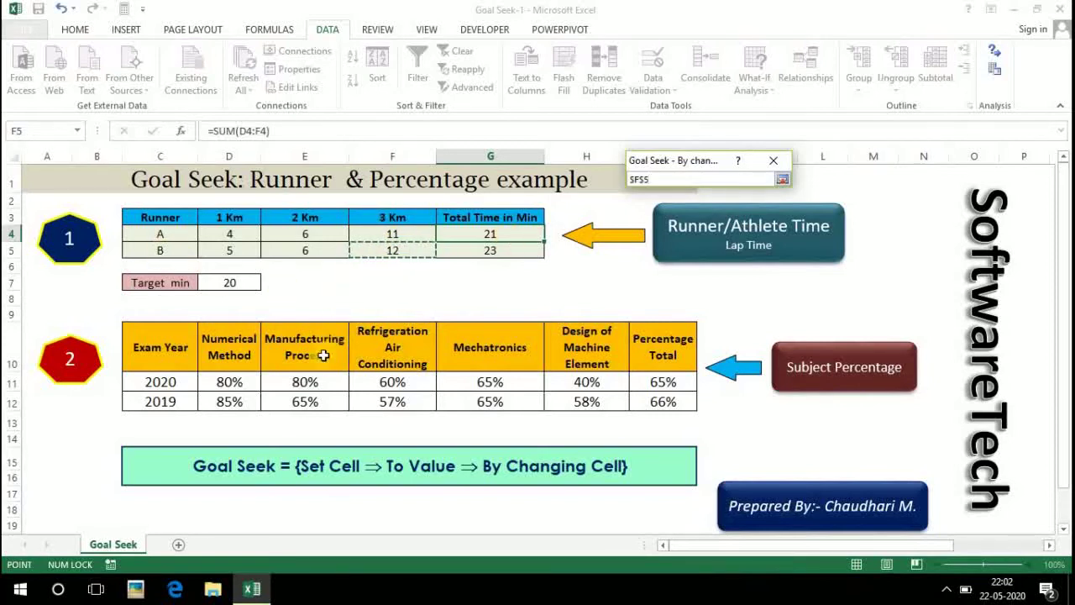
click(782, 179)
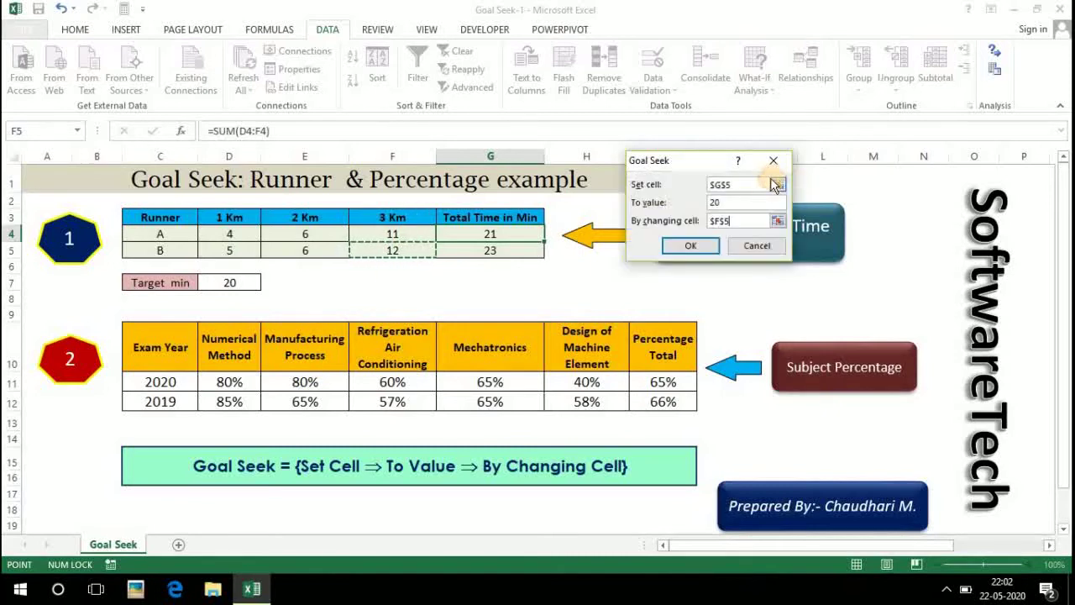
click(686, 245)
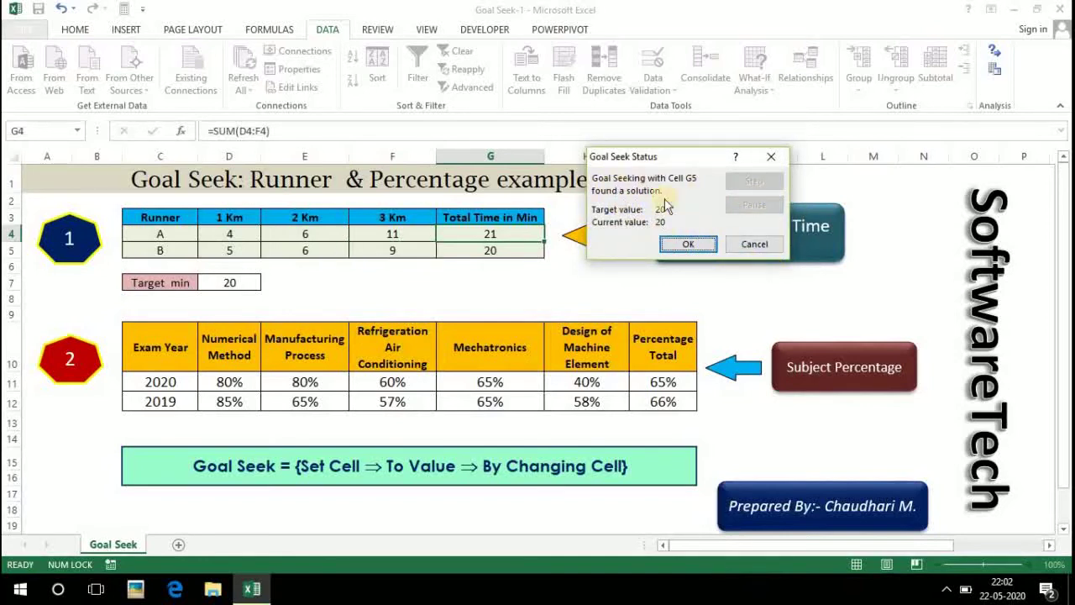
Accept the Goal Seek result and re-commit runner B's 3 Km value as exactly 9
click(688, 244)
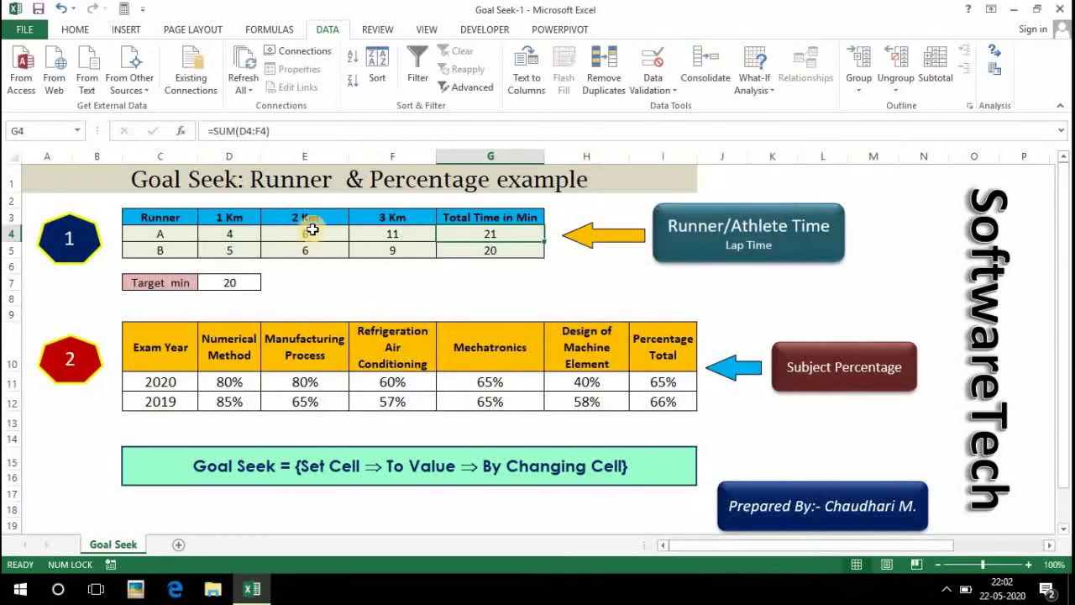
click(500, 251)
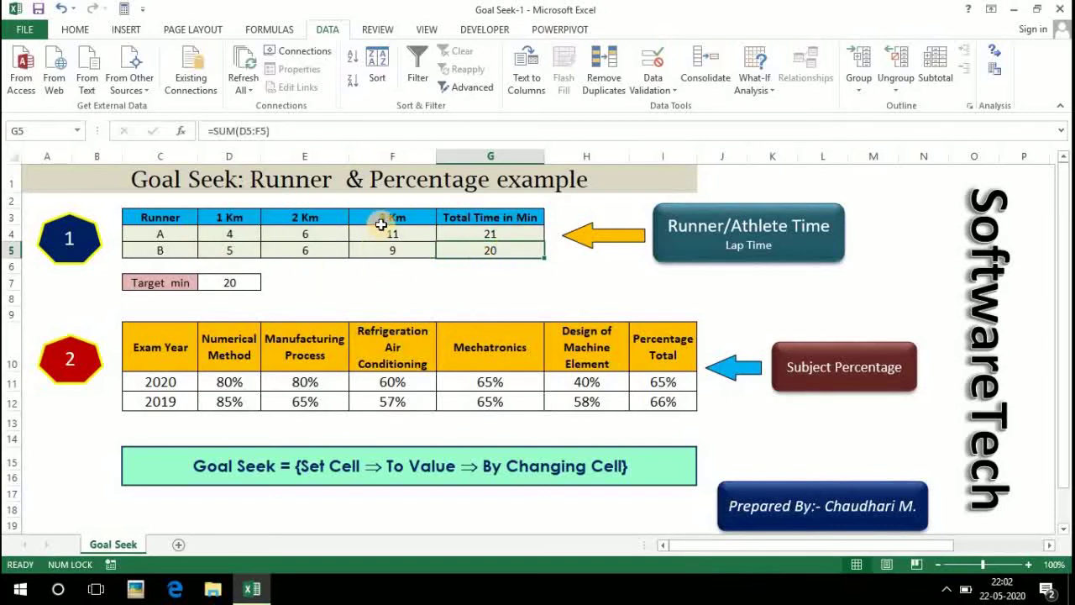
click(382, 253)
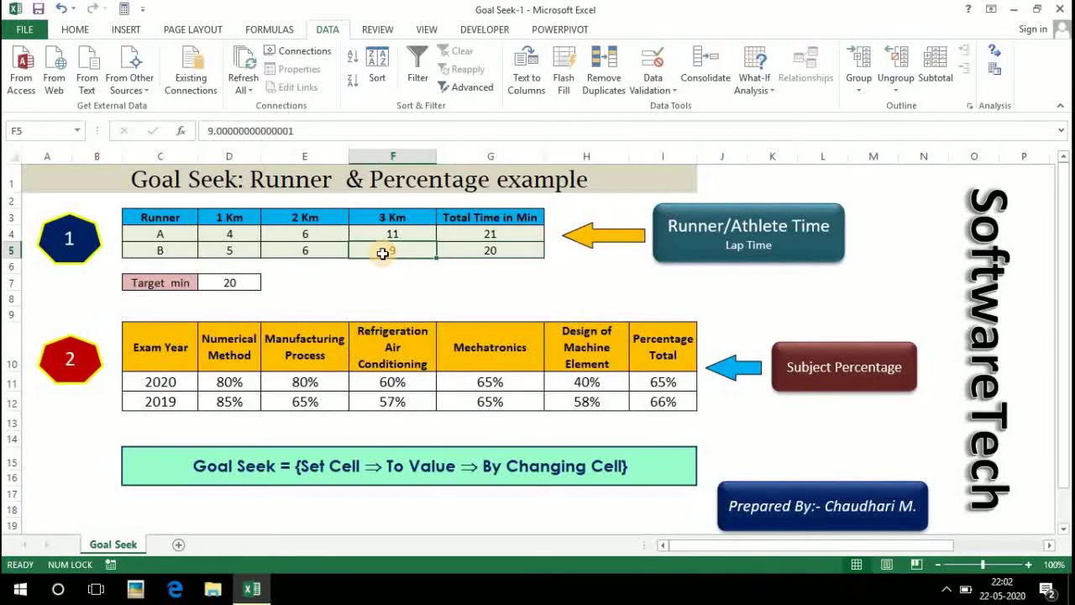
click(438, 252)
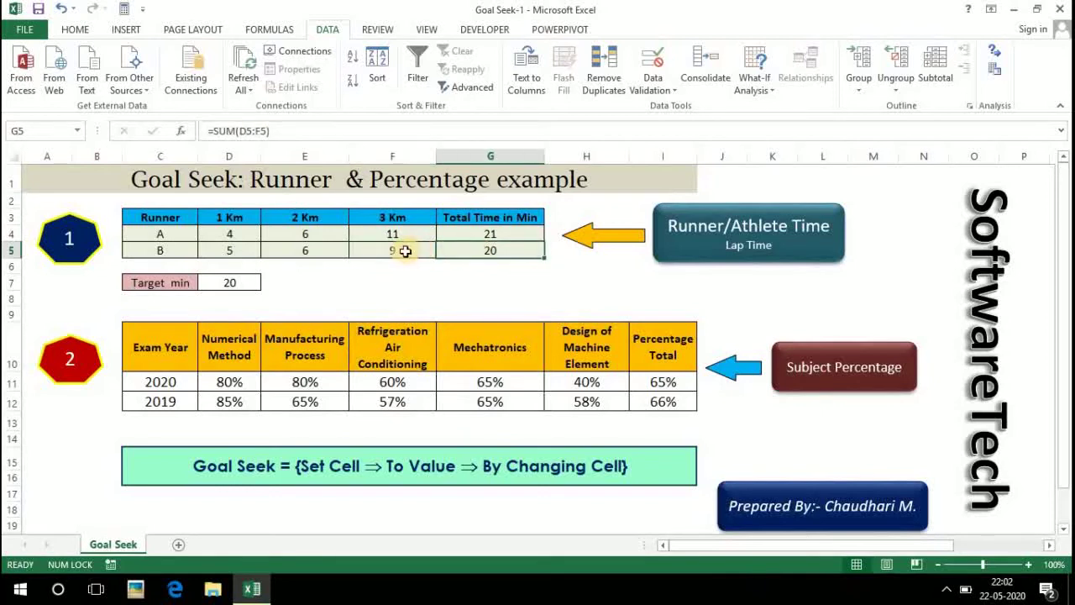
click(406, 250)
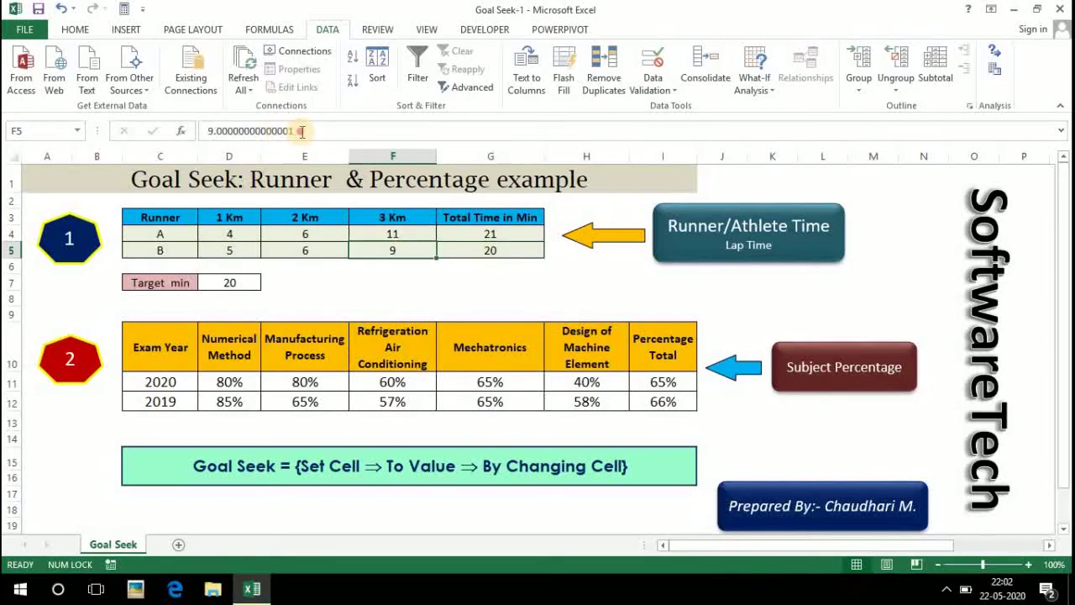
click(300, 131)
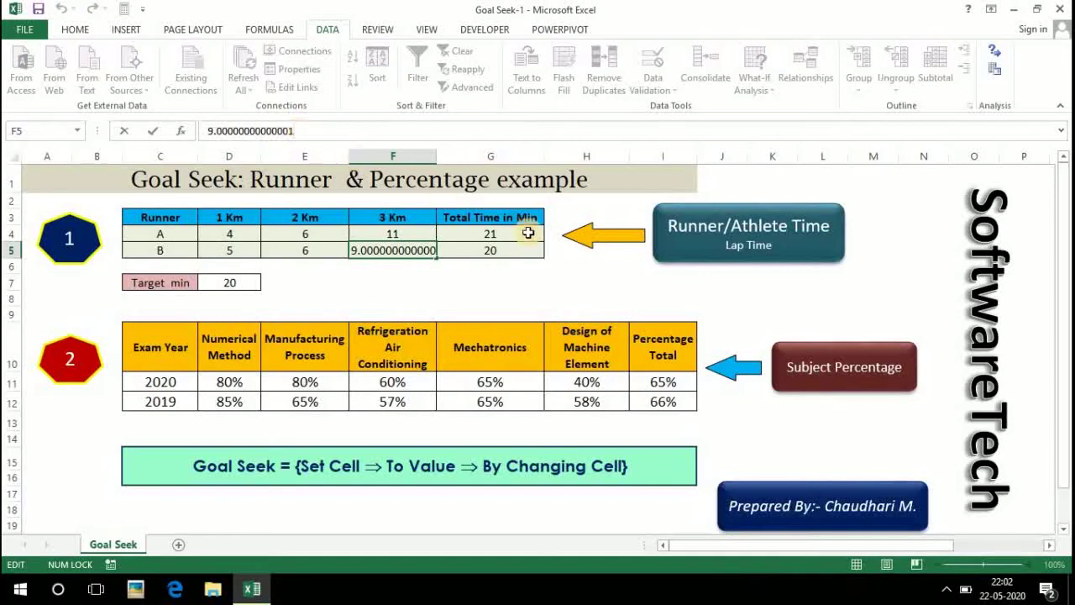
click(497, 251)
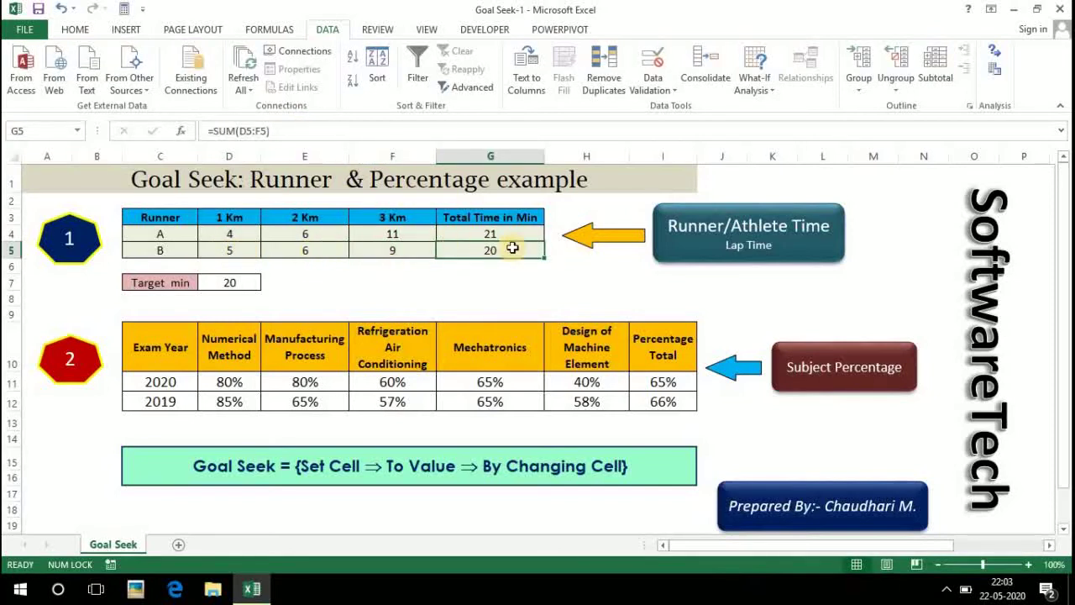
Check runner B's 1 Km and 2 Km times and the 20-minute total
click(238, 252)
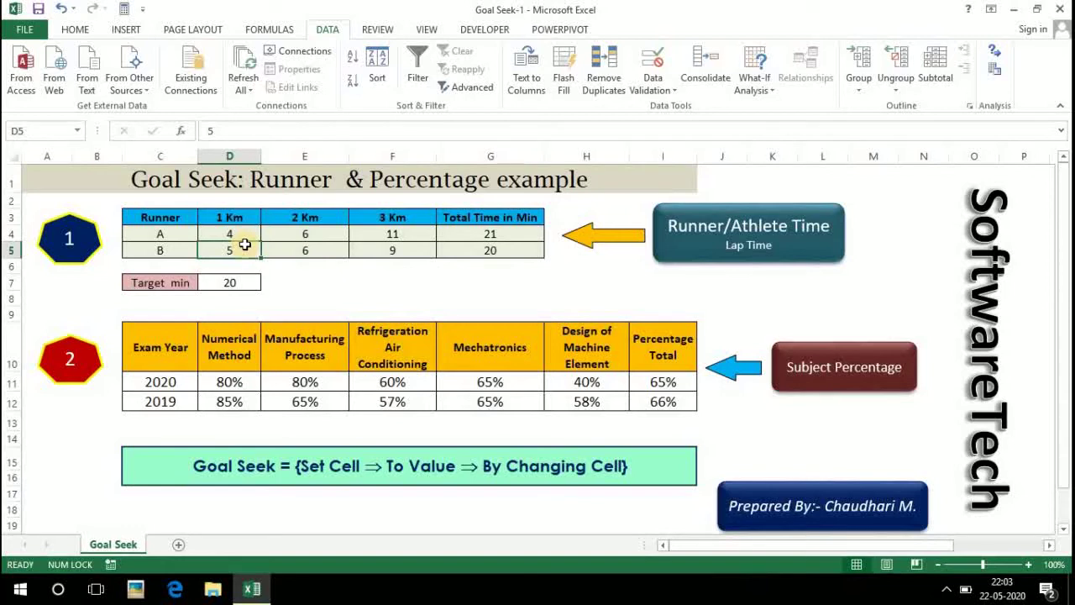
click(311, 251)
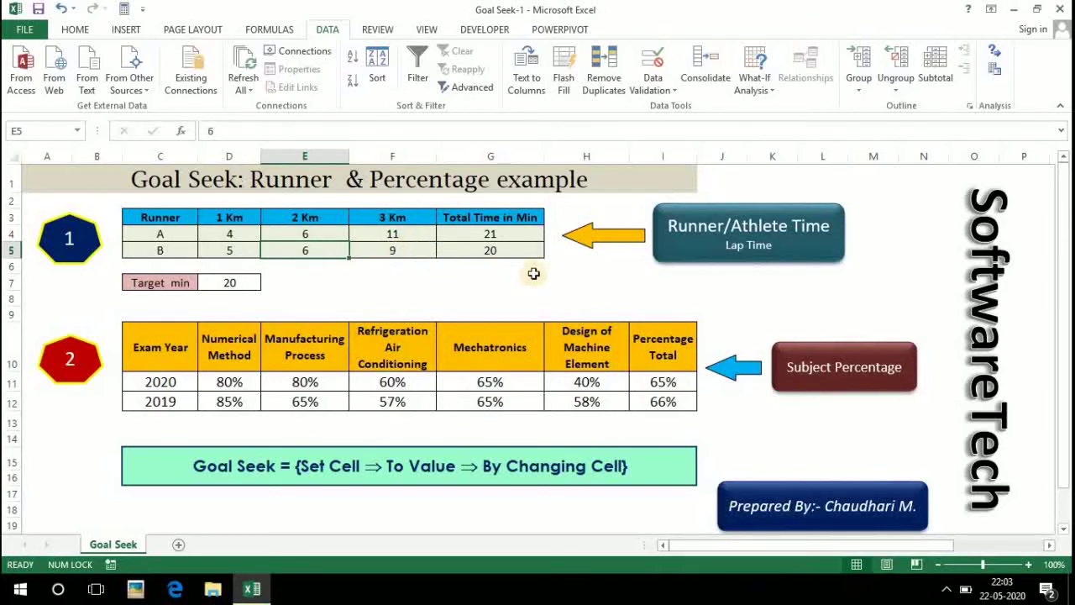
click(491, 250)
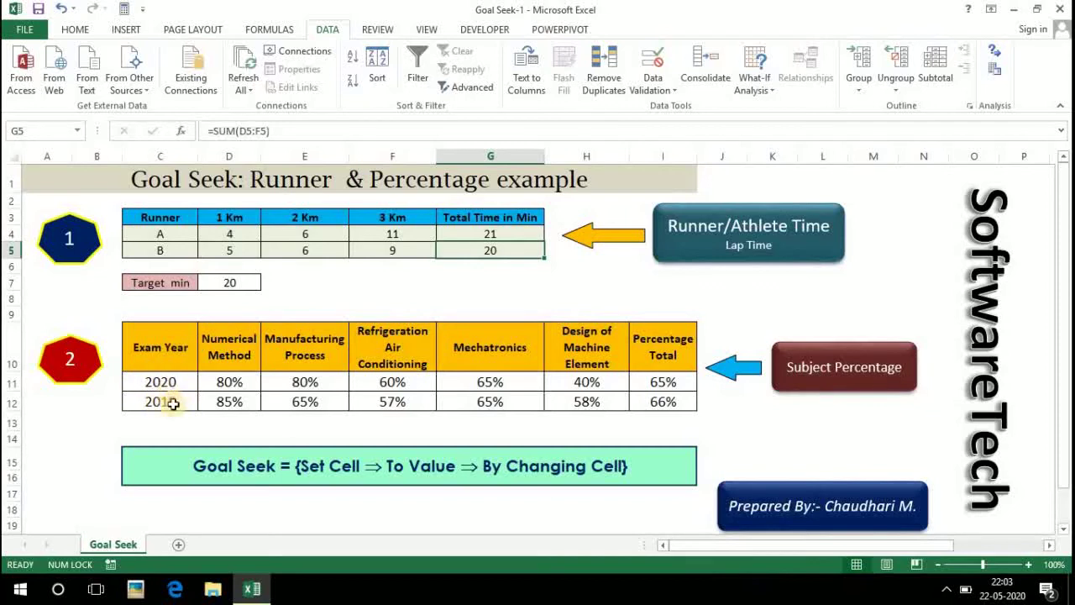
Walk through the exam years and subject headings up to Design of Machine Element
drag(169, 386, 168, 402)
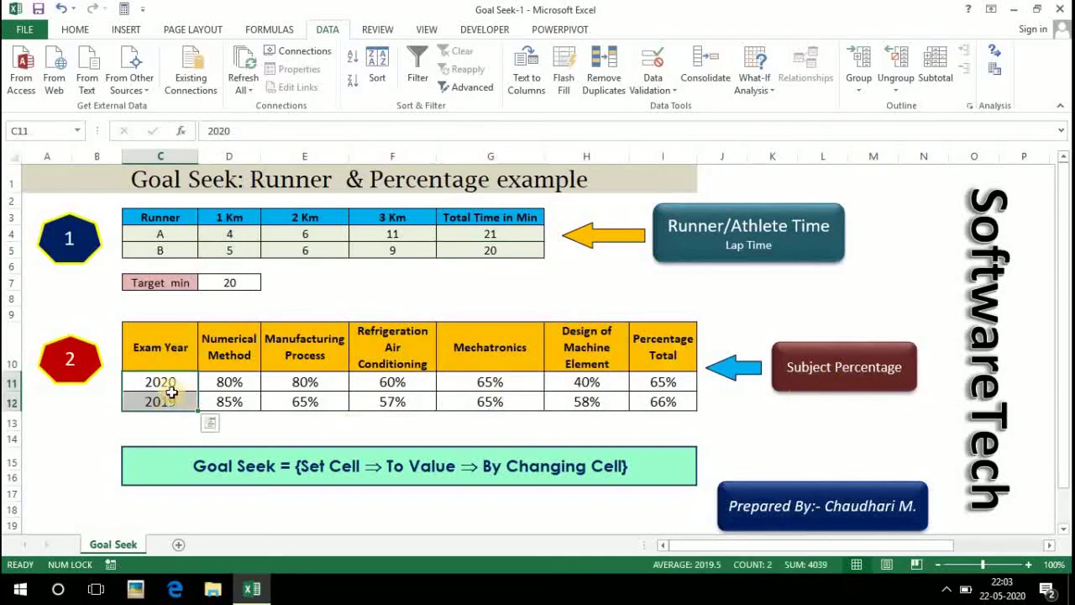
click(238, 349)
key(Right)
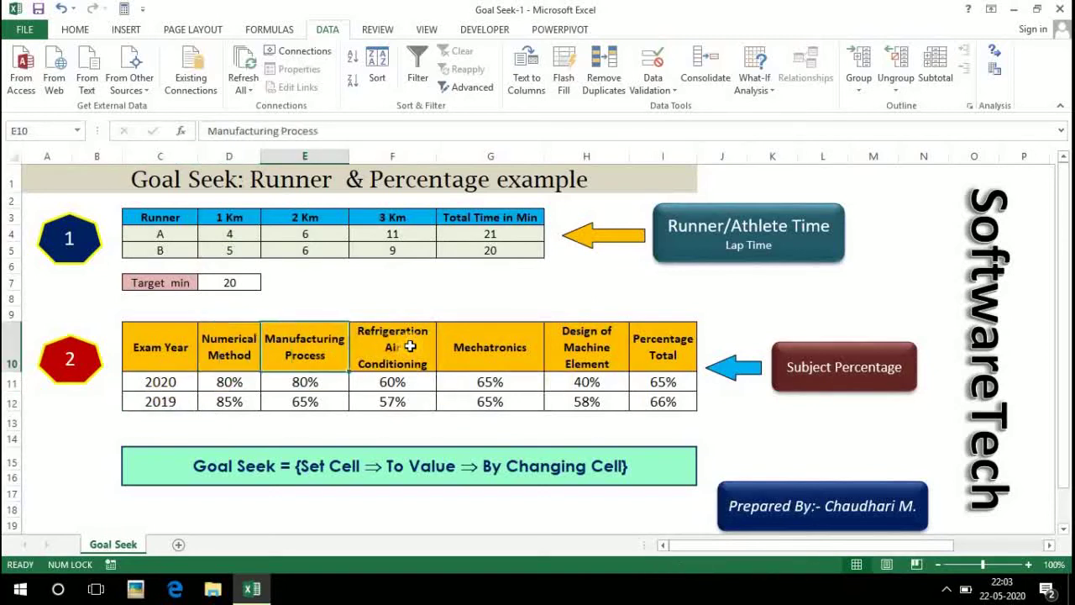
key(Right)
key(Right)
key(Right)
click(229, 354)
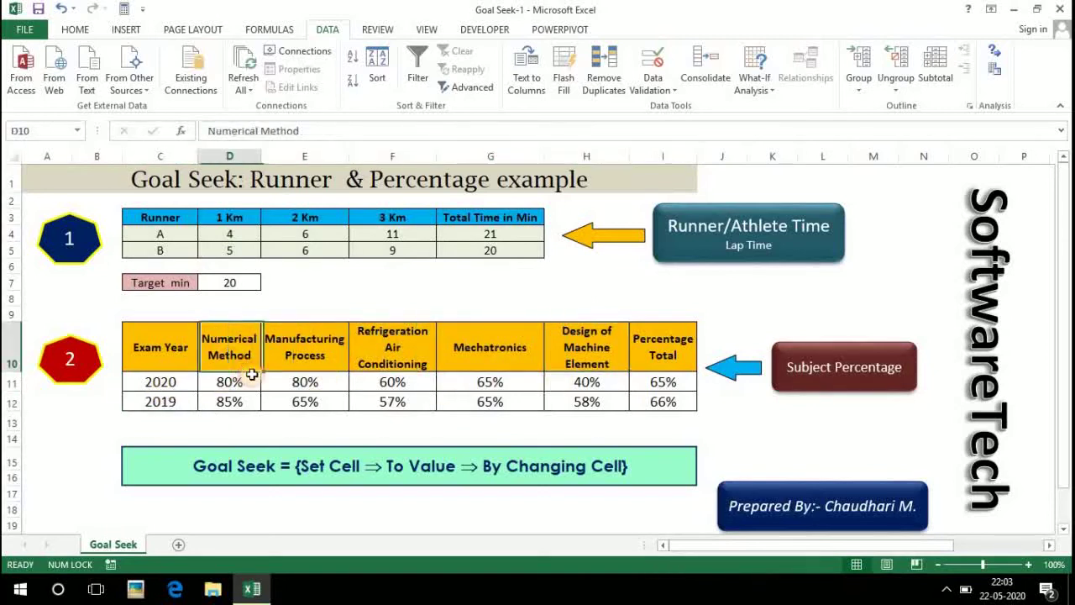
click(319, 348)
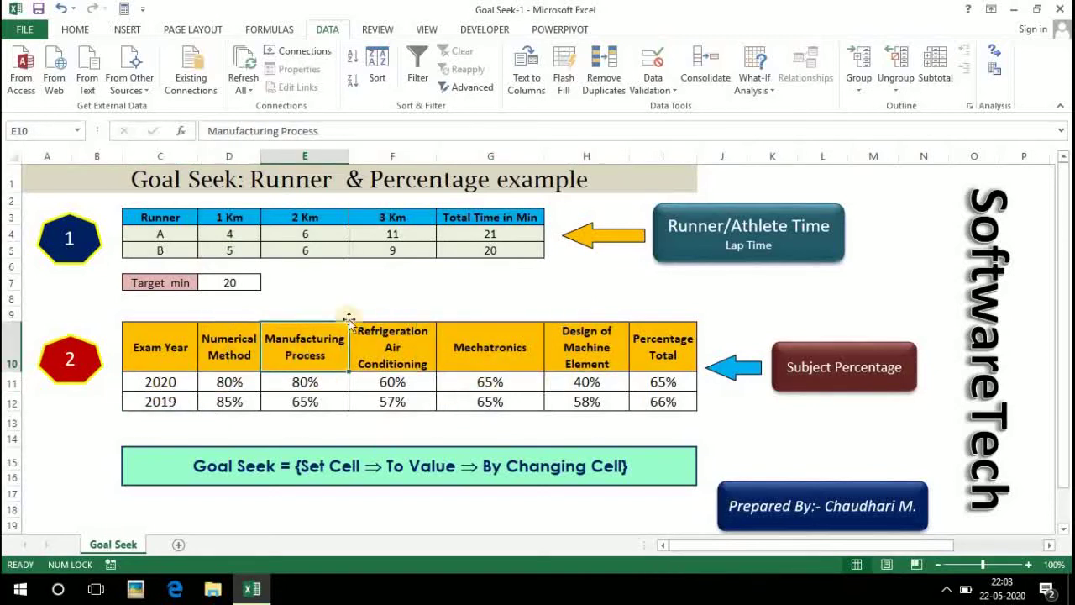
click(394, 354)
click(504, 347)
click(588, 341)
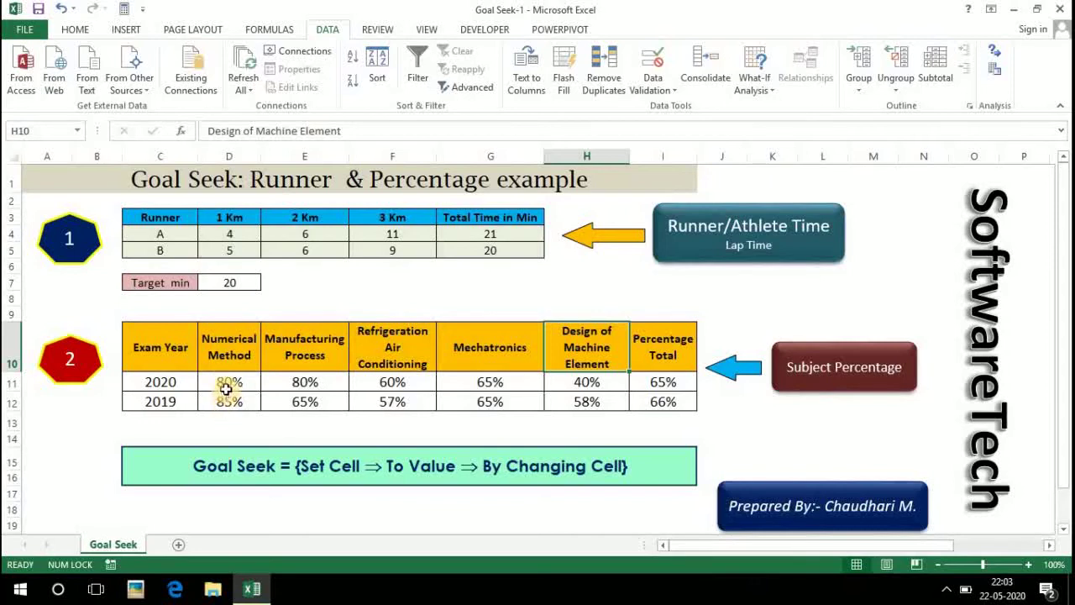
Inspect the 2020 marks D11:H11 and the =AVERAGE(D11:H11) formula in I11
drag(225, 382, 588, 382)
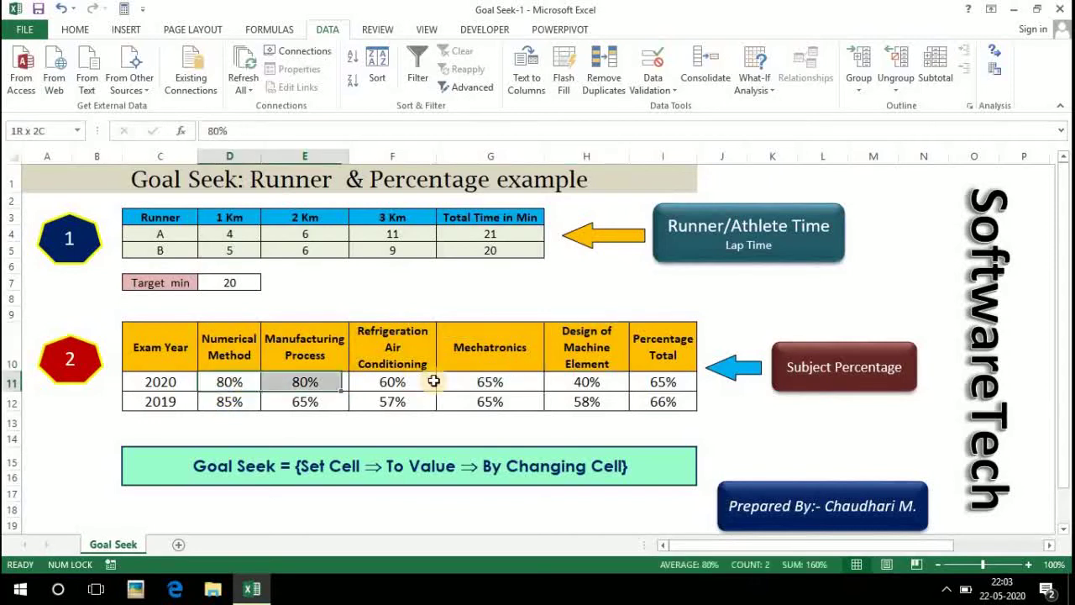
click(664, 383)
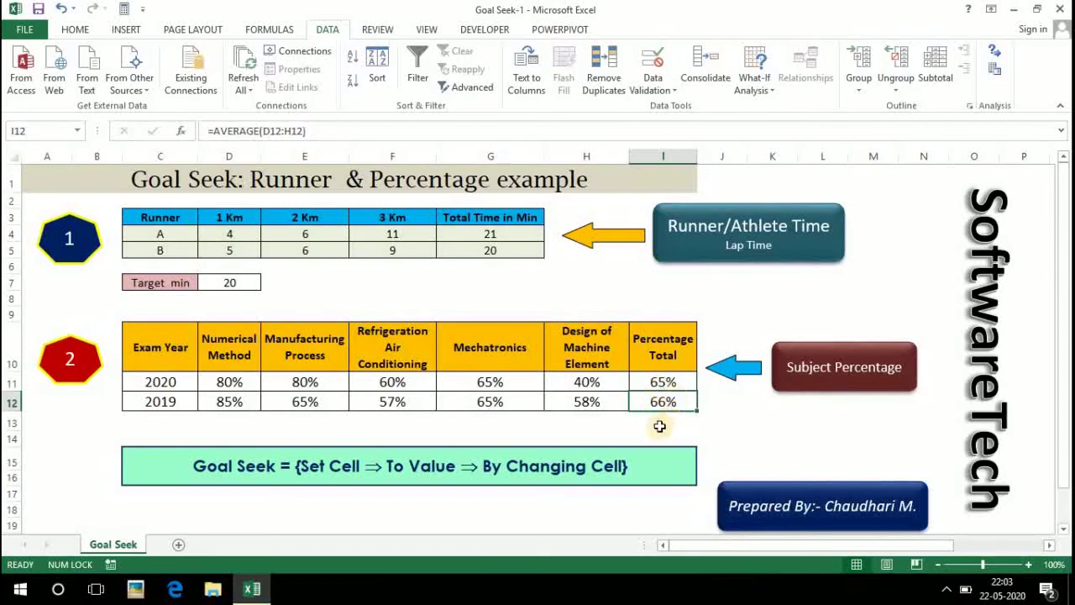
click(672, 384)
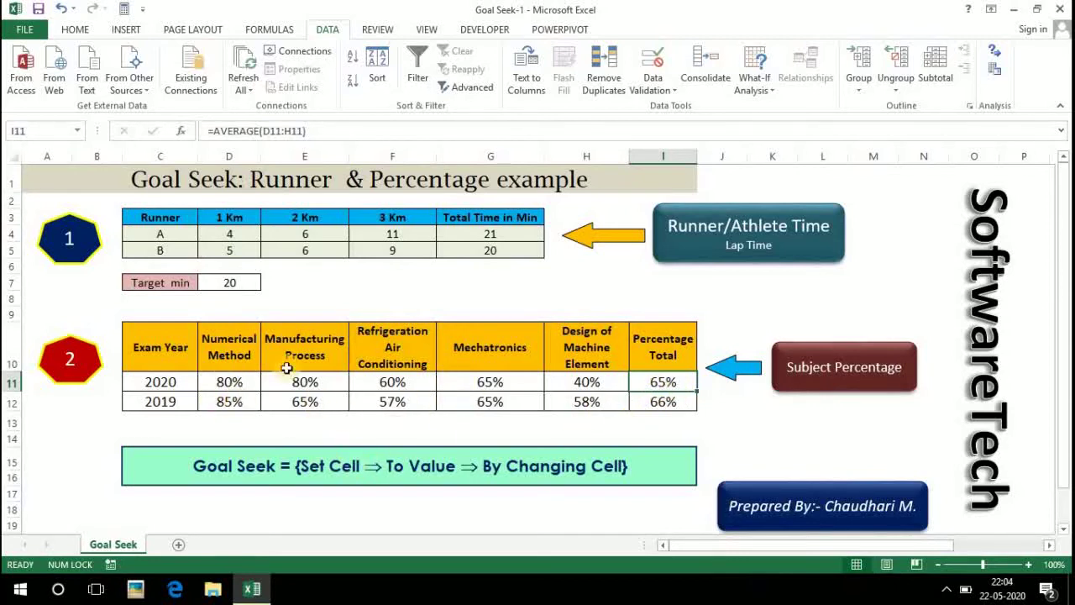
click(586, 379)
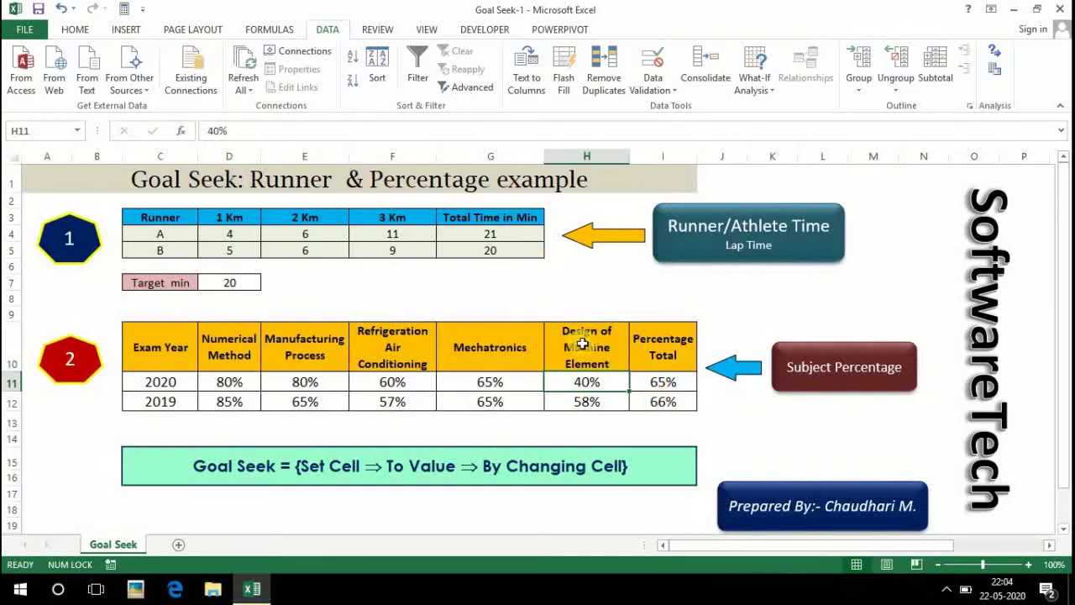
click(660, 382)
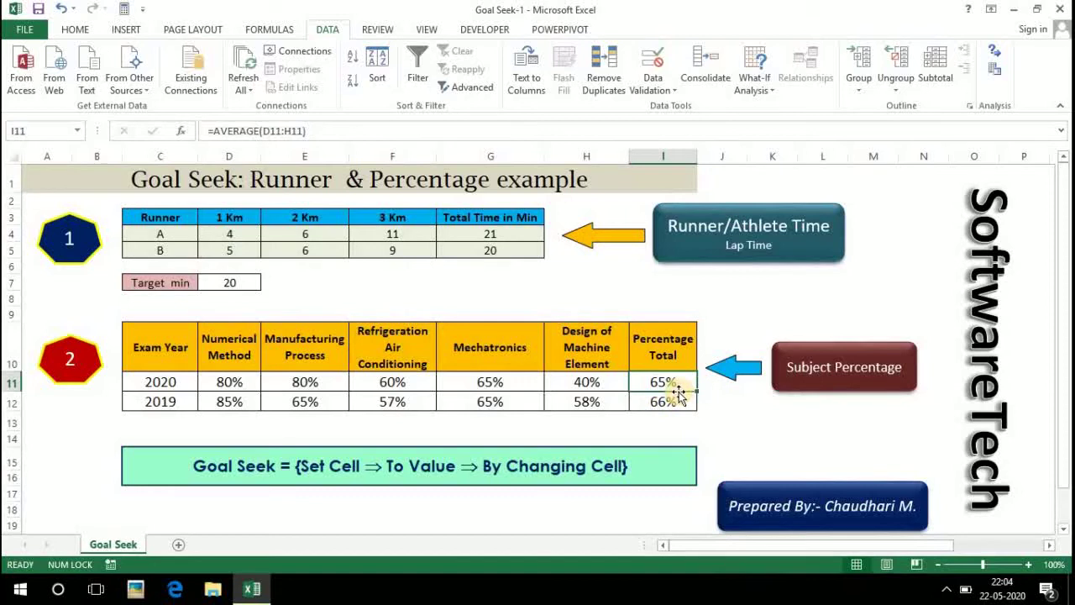
Clear I11's formula and enter a fixed 65% in its place
key(Delete)
click(664, 399)
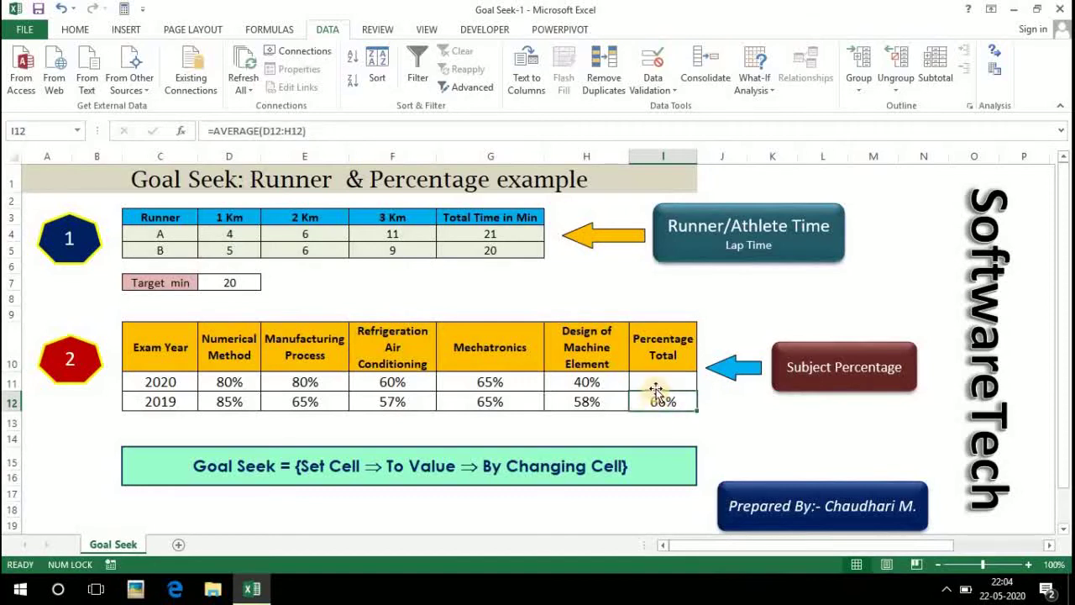
click(656, 383)
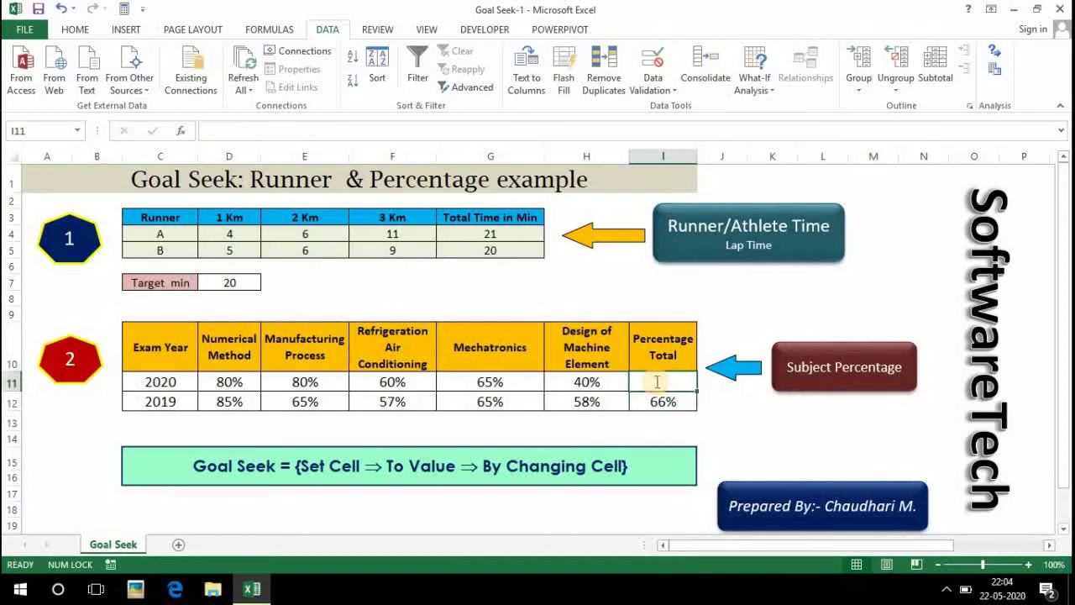
text(65%)
key(Return)
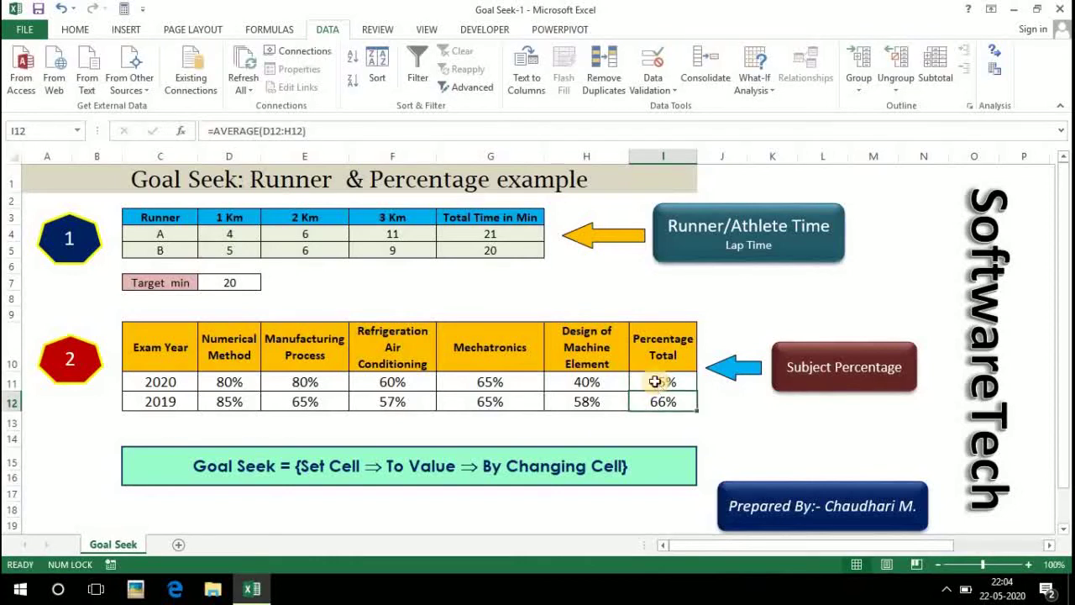
click(663, 377)
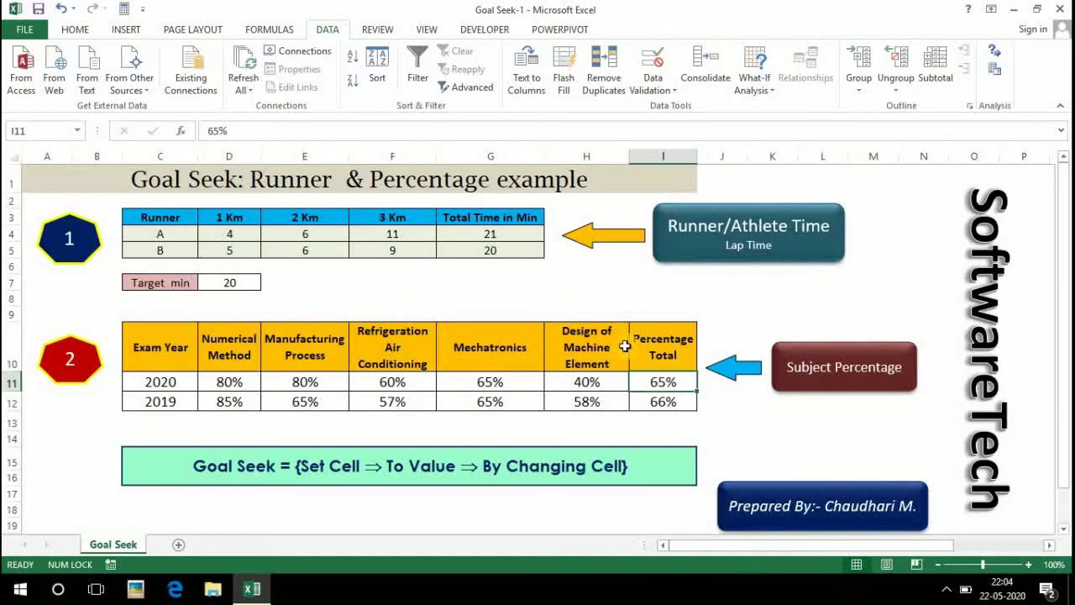
Start a Goal Seek with I11 as the cell to set
click(317, 32)
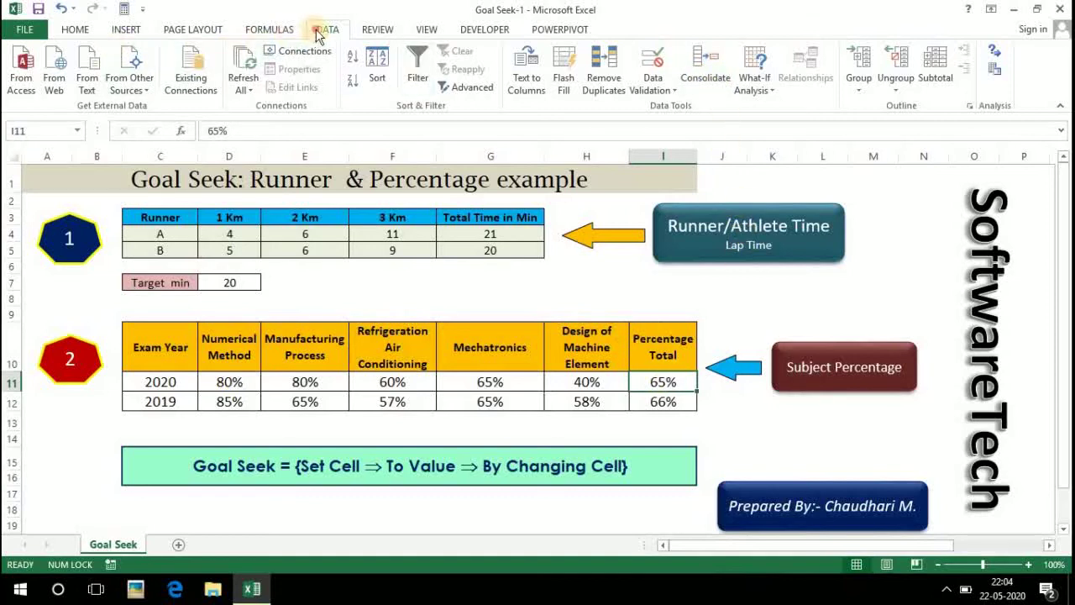
click(766, 94)
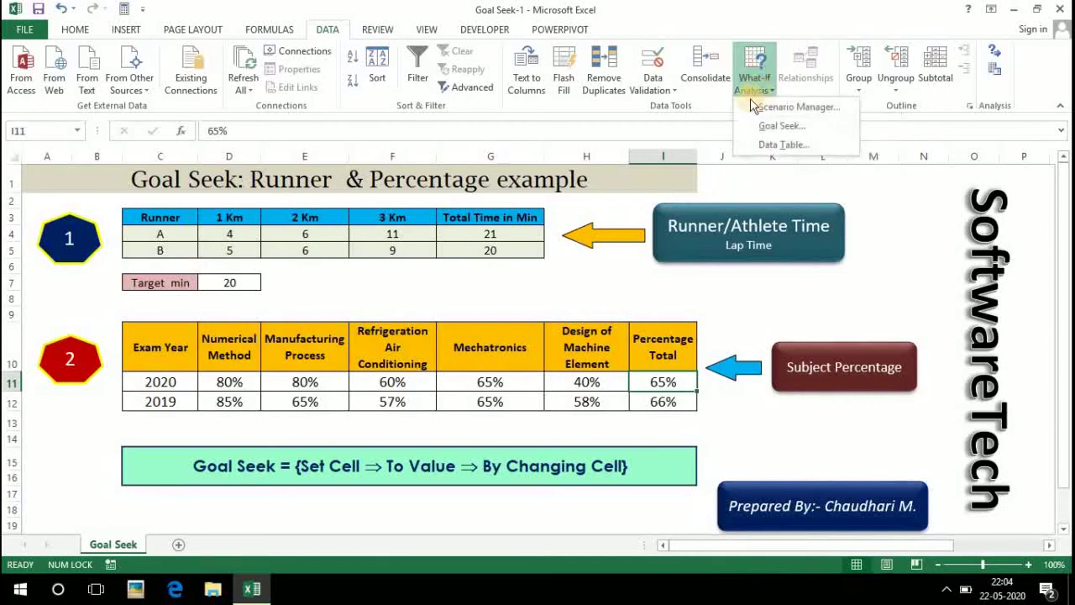
click(784, 127)
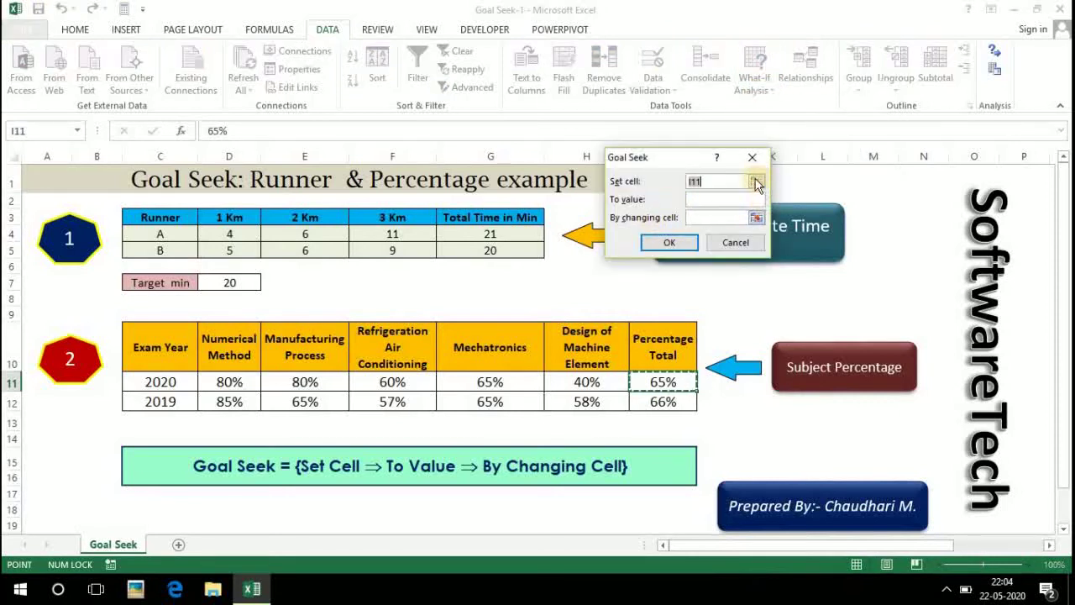
click(755, 182)
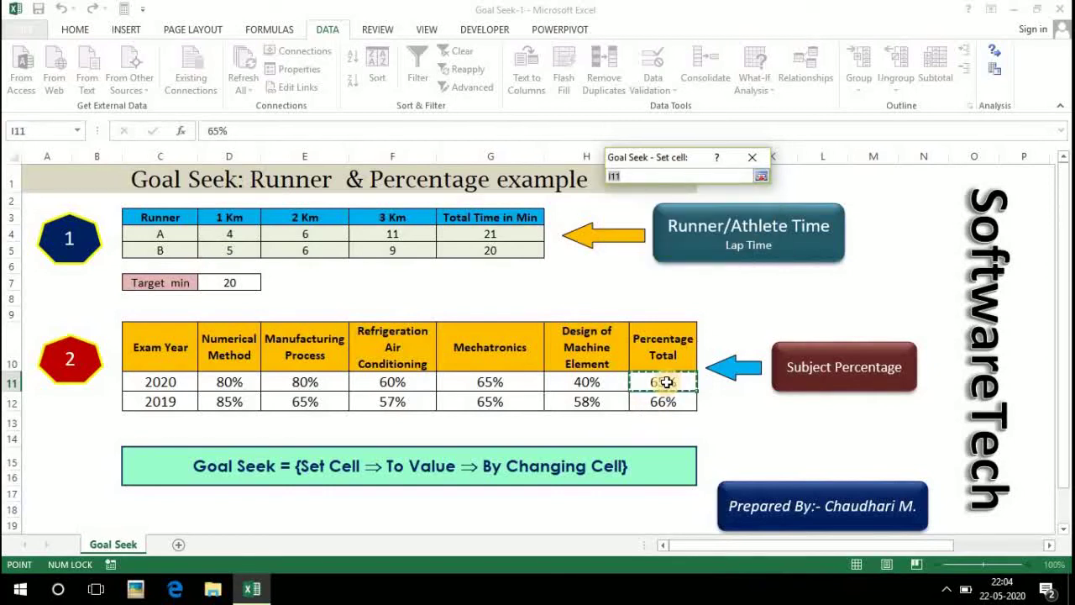
click(666, 382)
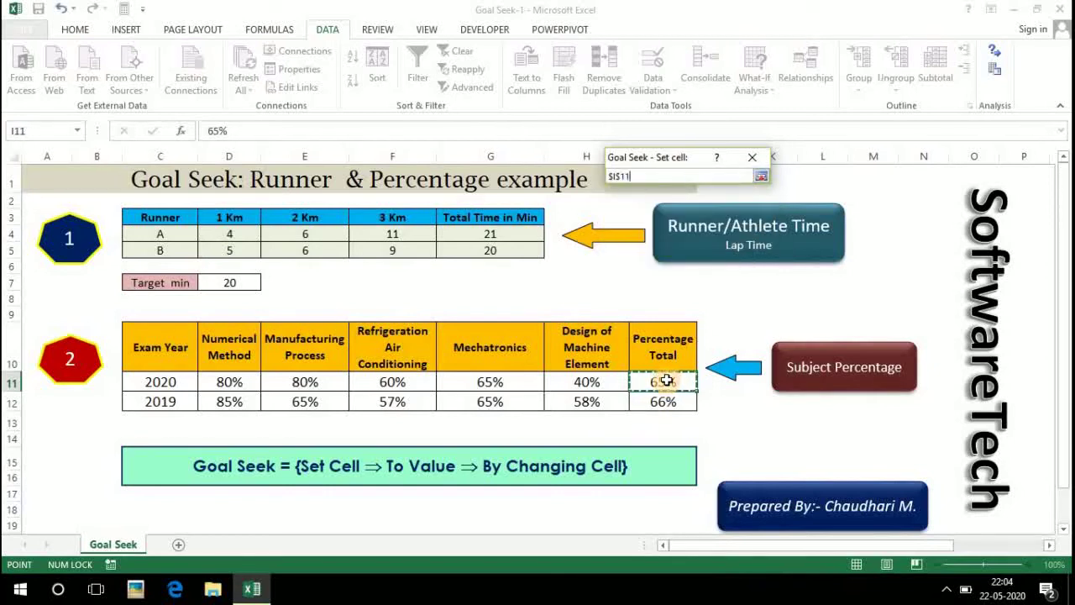
click(758, 180)
click(720, 200)
text(70)
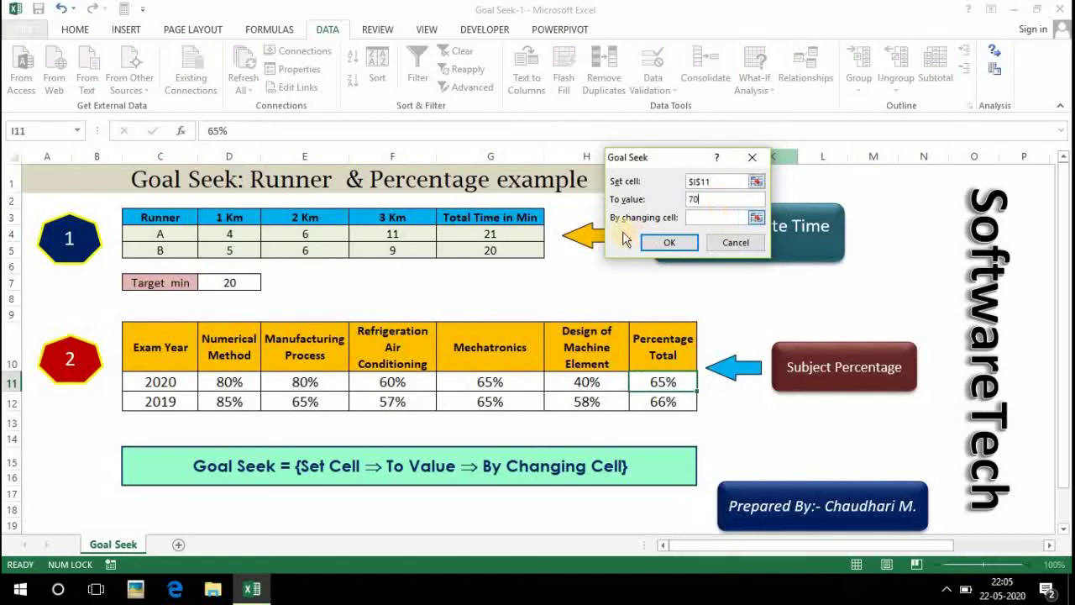
Choose H11 as the changing cell, run it, and dismiss the no-formula error
click(757, 218)
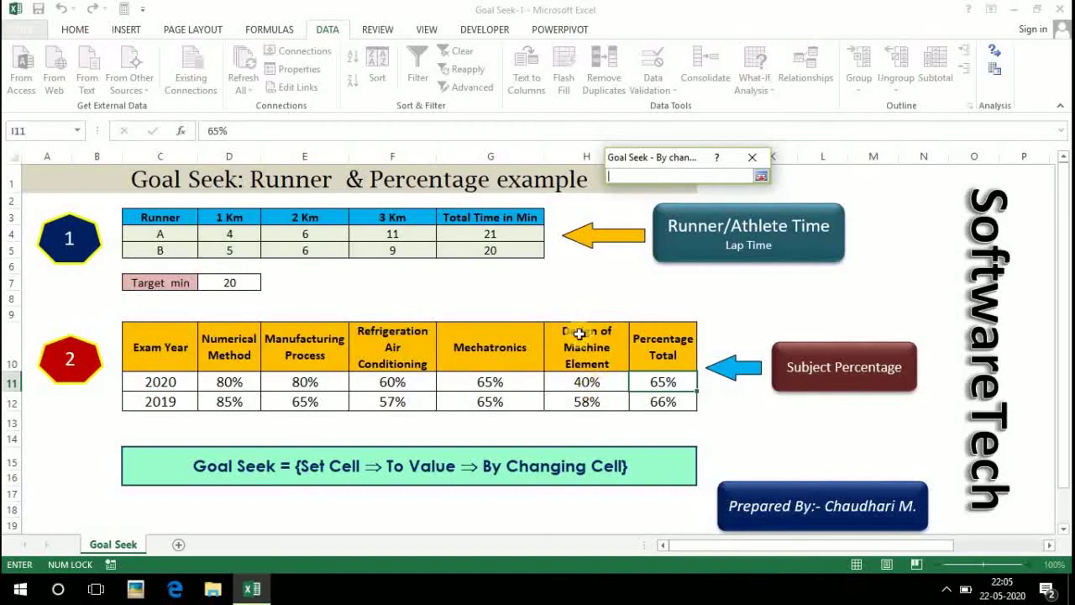
click(587, 383)
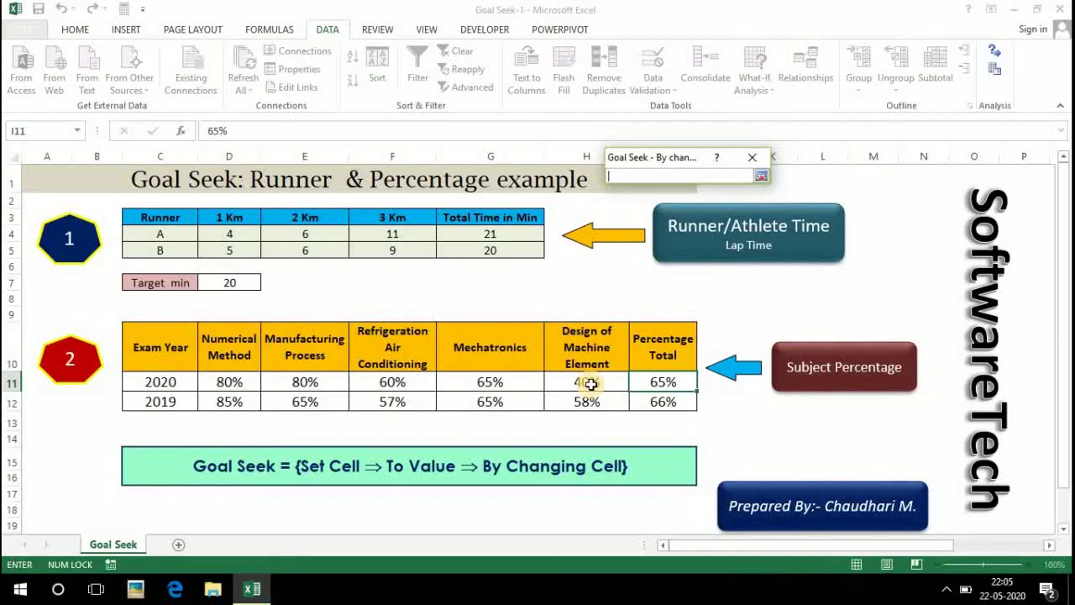
click(760, 176)
click(660, 245)
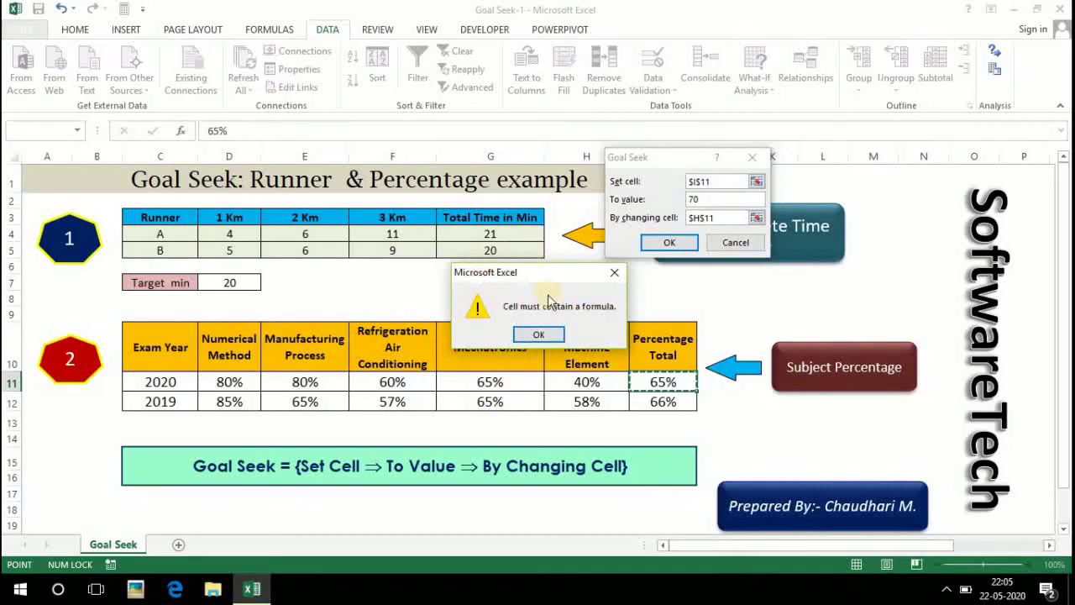
click(538, 334)
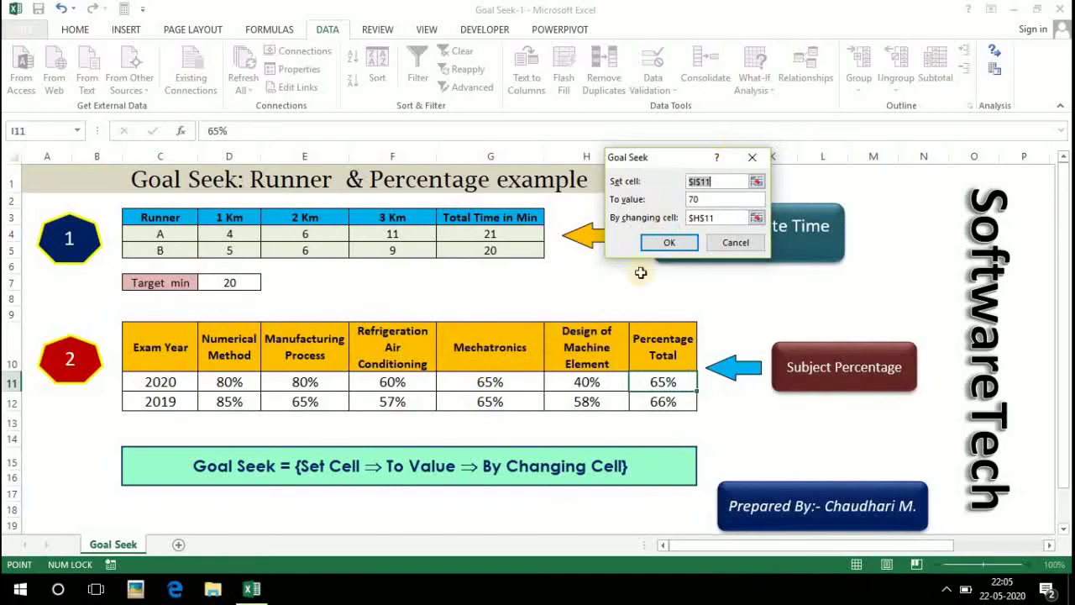
Cancel Goal Seek and enter =AVERAGE(D11:H11) in I11, showing 65%
click(748, 156)
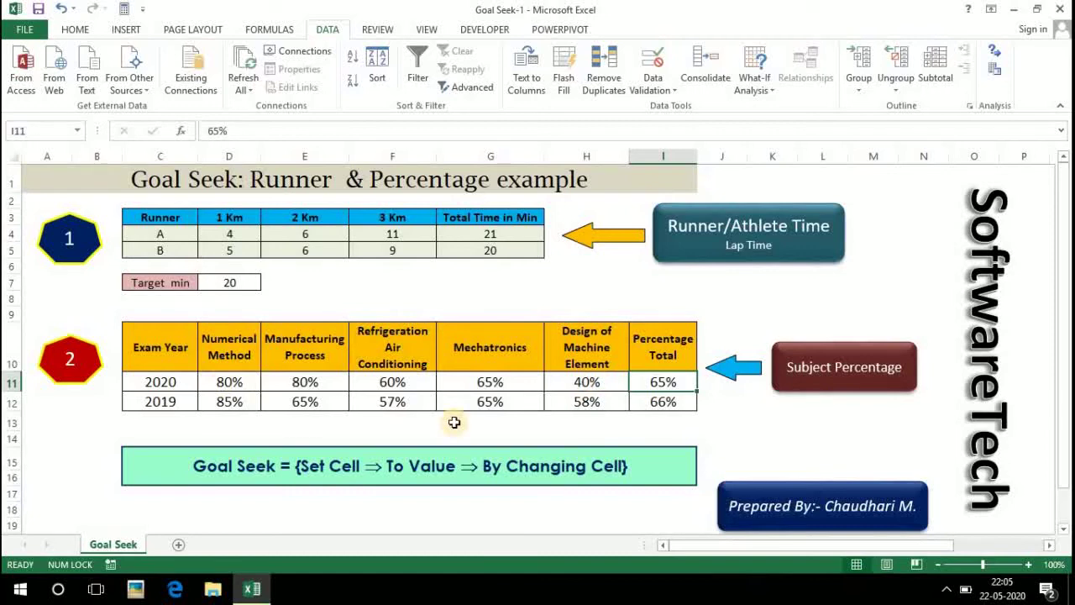
text(=av)
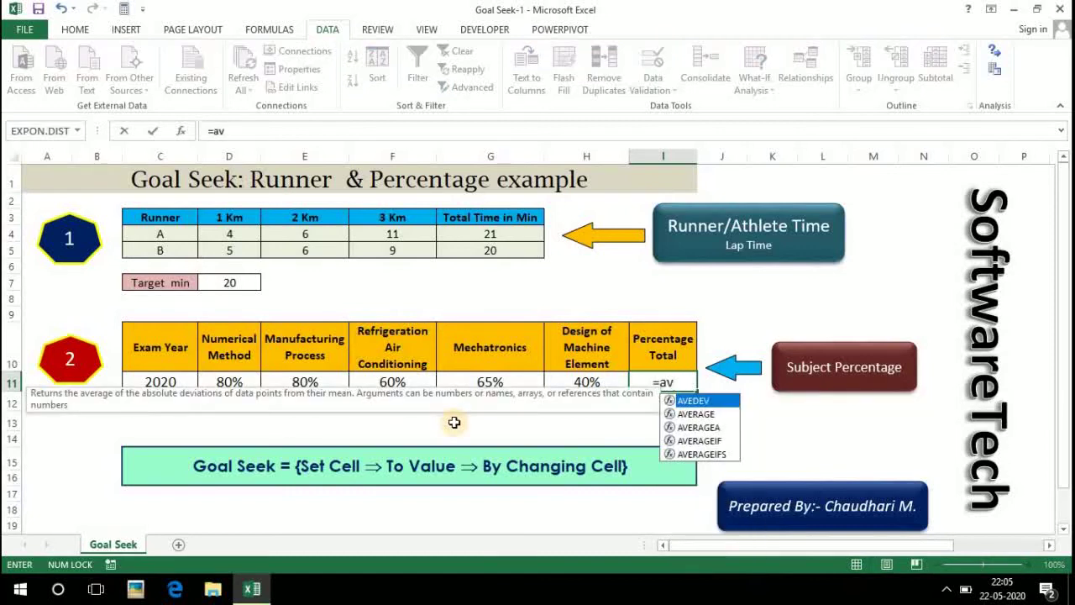
click(695, 413)
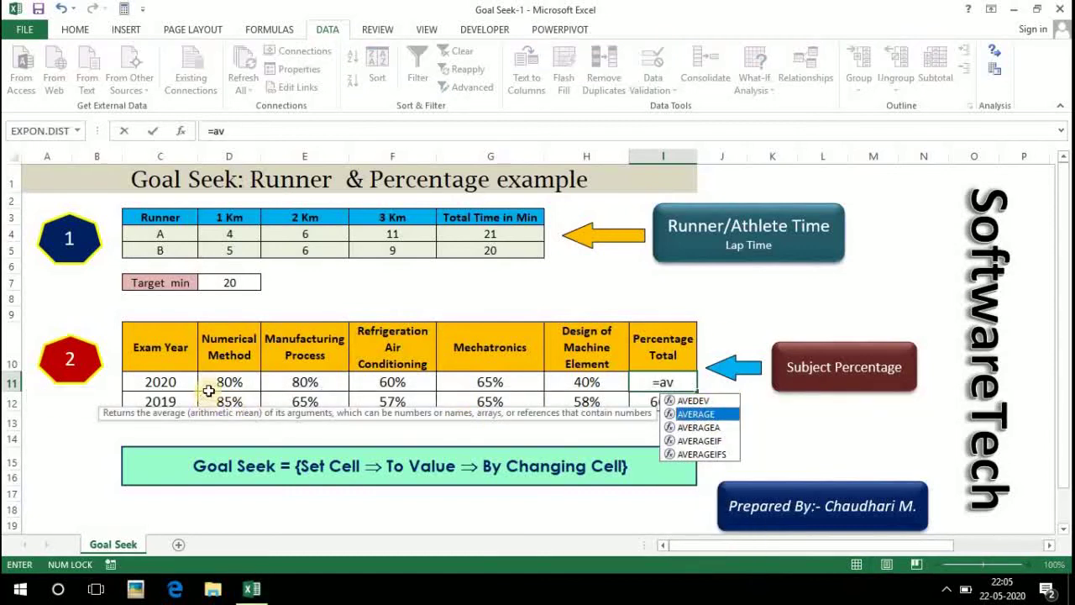
key(Tab)
drag(227, 383, 567, 384)
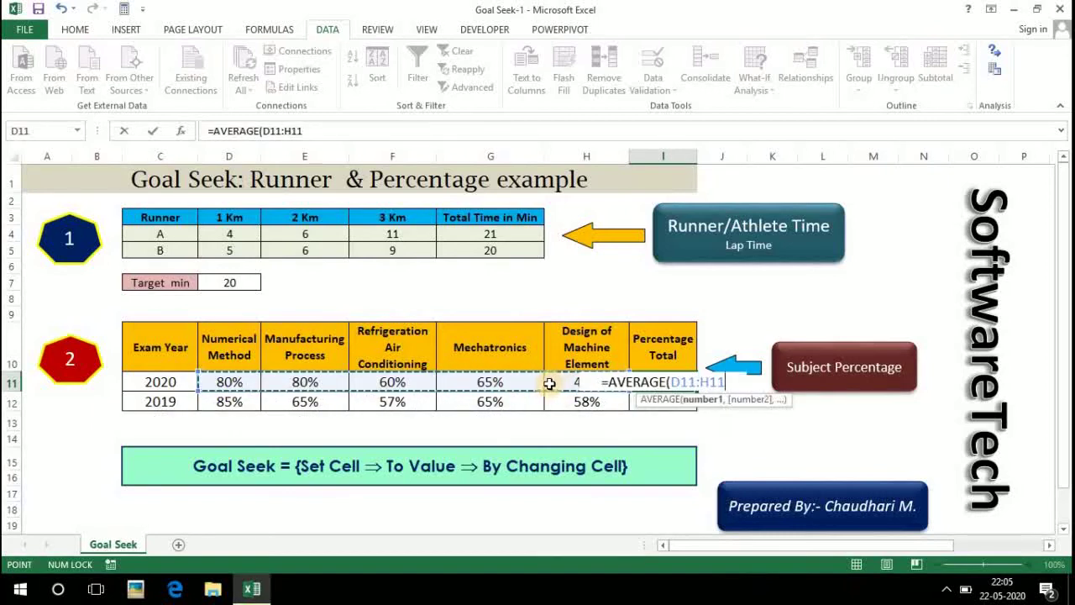
key(Return)
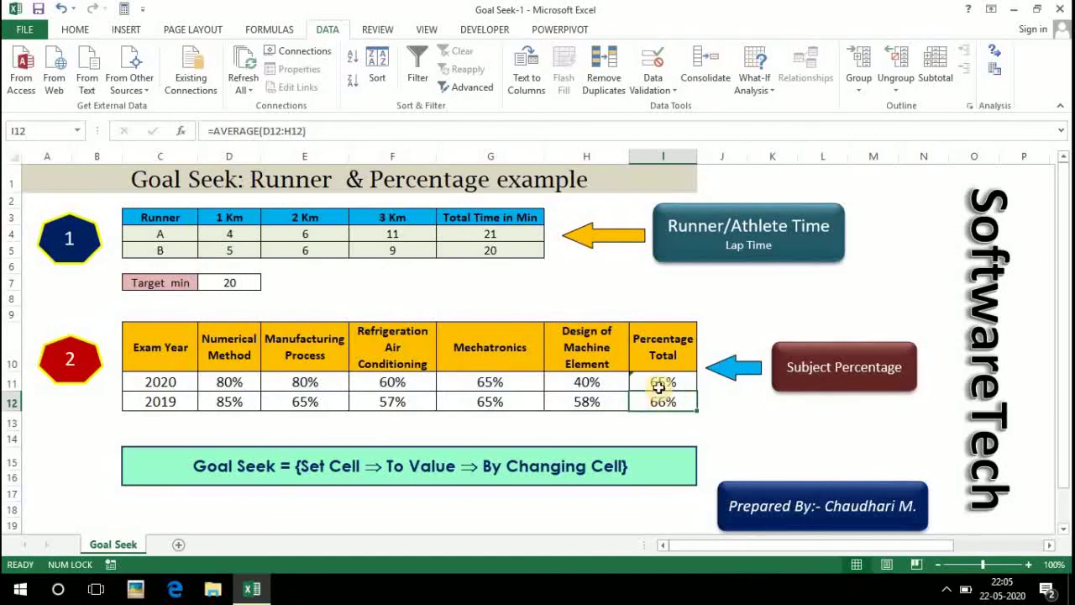
Ignore the omitted-adjacent-cells warning on I11
click(663, 383)
click(620, 382)
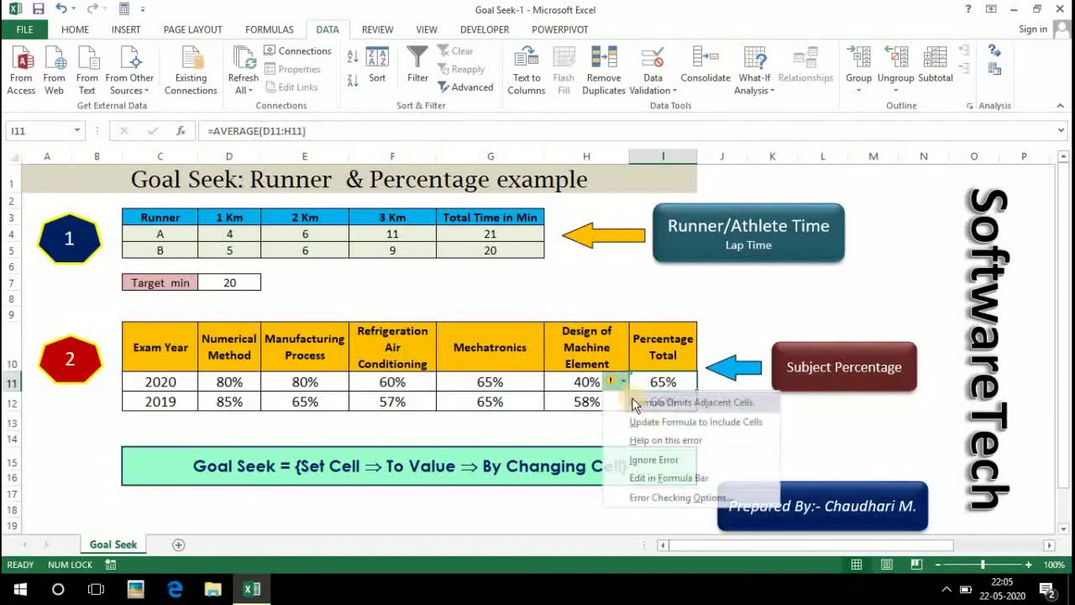
click(642, 459)
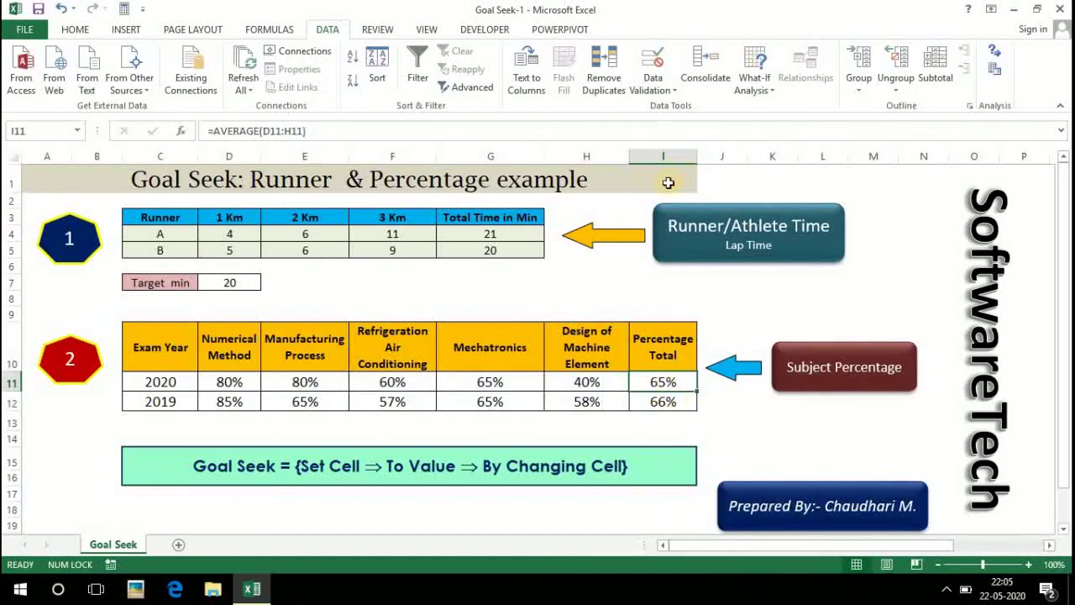
click(763, 93)
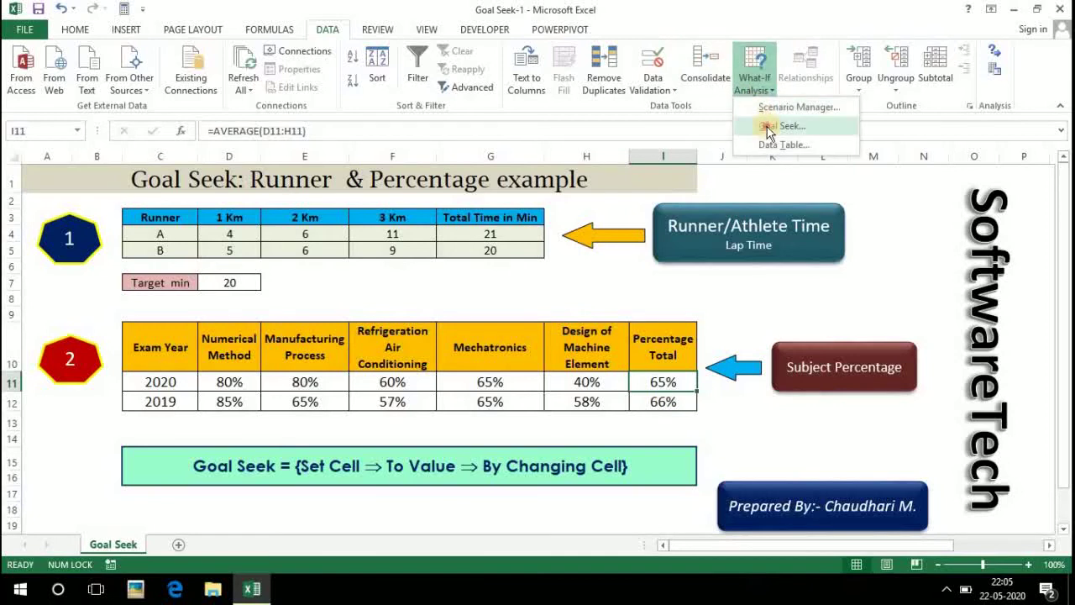
click(764, 127)
click(757, 182)
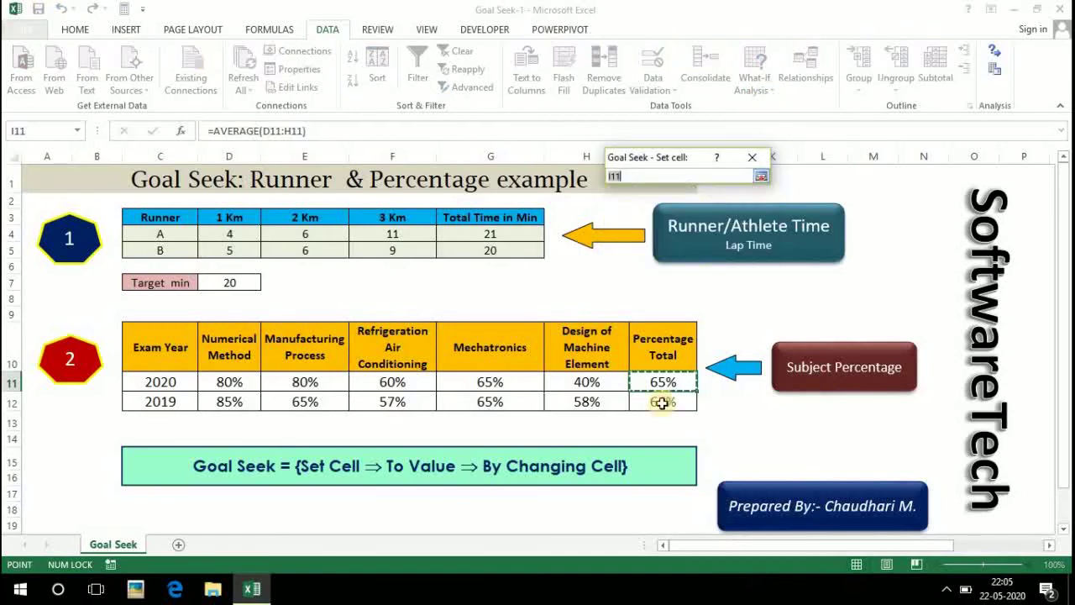
click(671, 382)
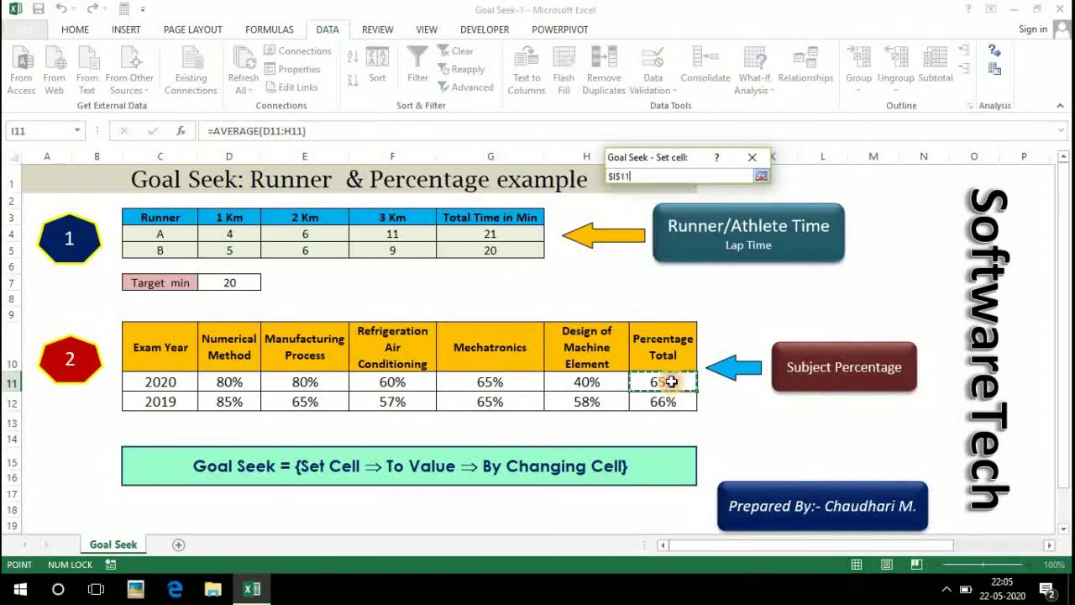
click(761, 175)
text(70)
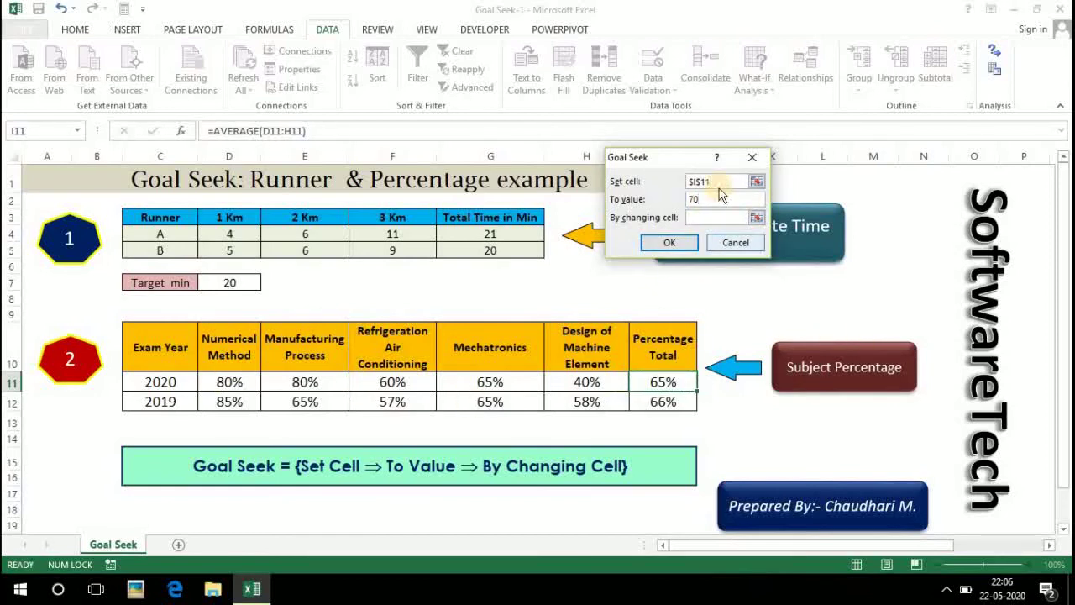
click(755, 218)
click(600, 382)
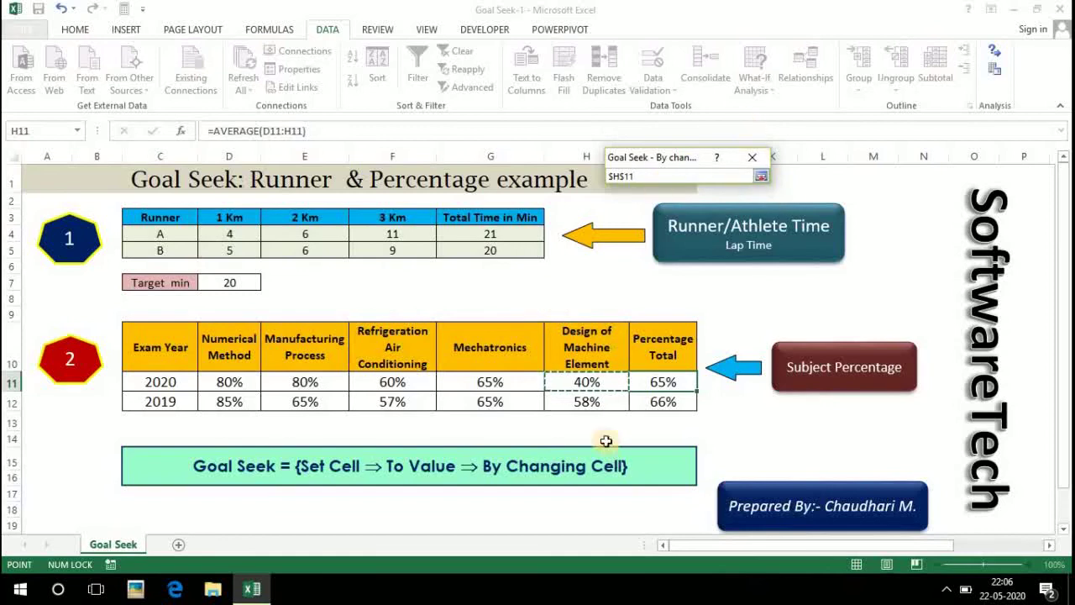
click(760, 180)
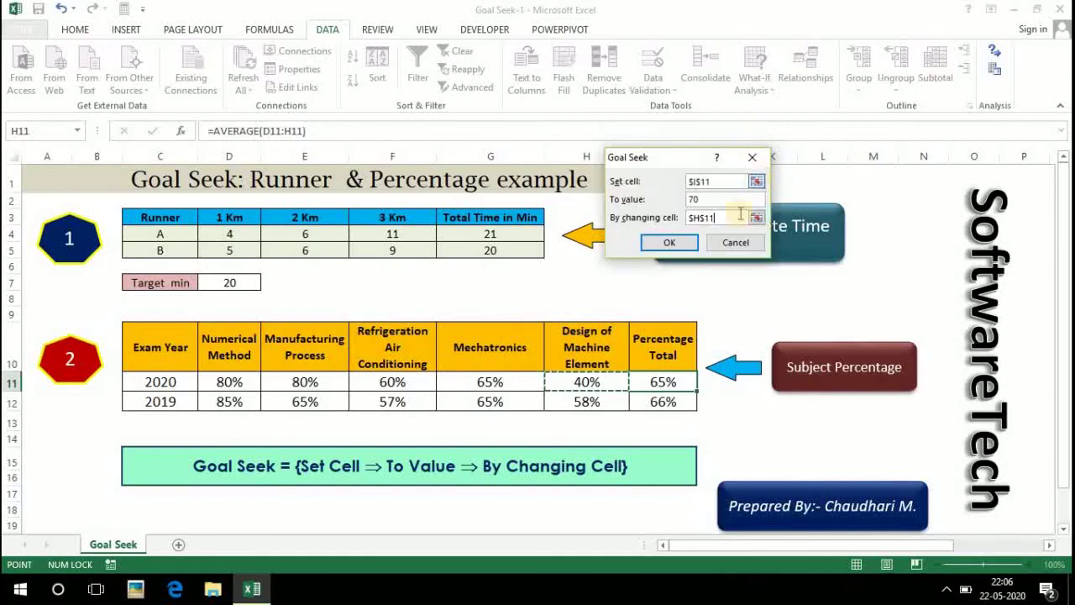
click(677, 245)
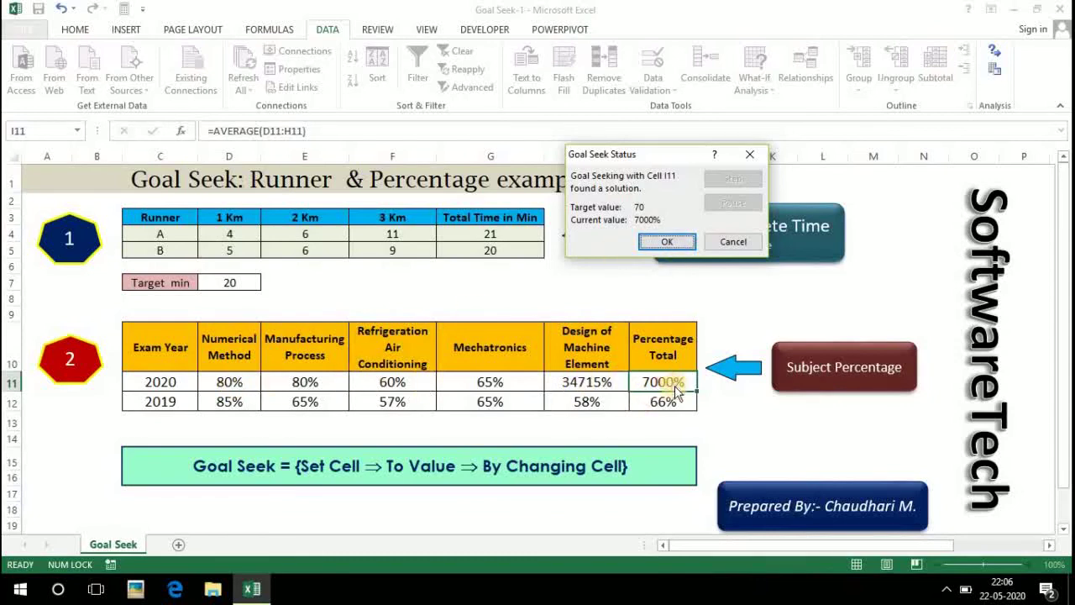
click(727, 243)
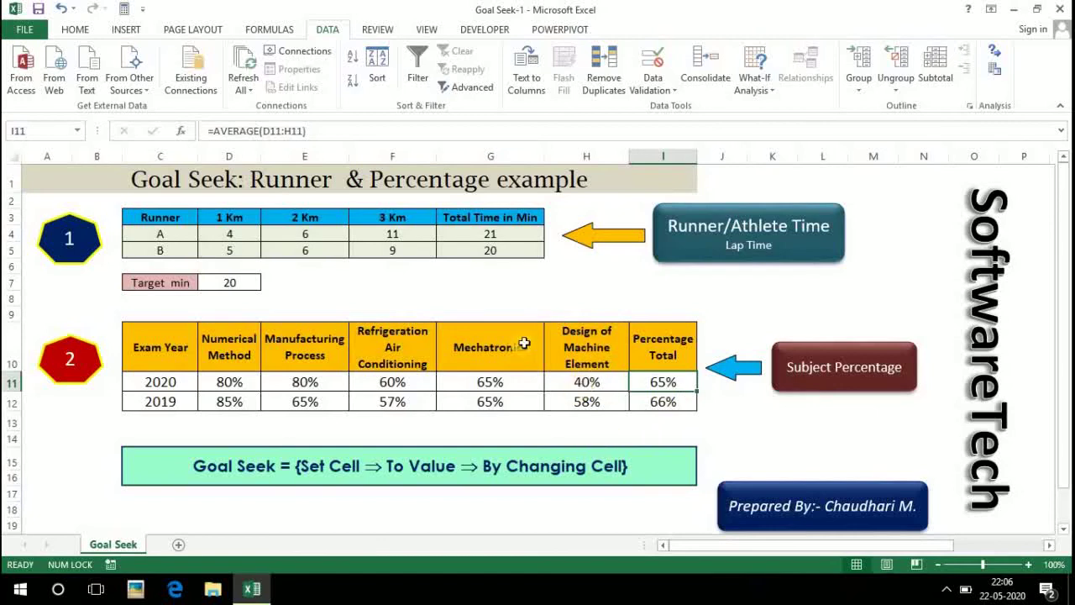
Check I11's number format and start Goal Seek with I11 as the cell to set
click(75, 31)
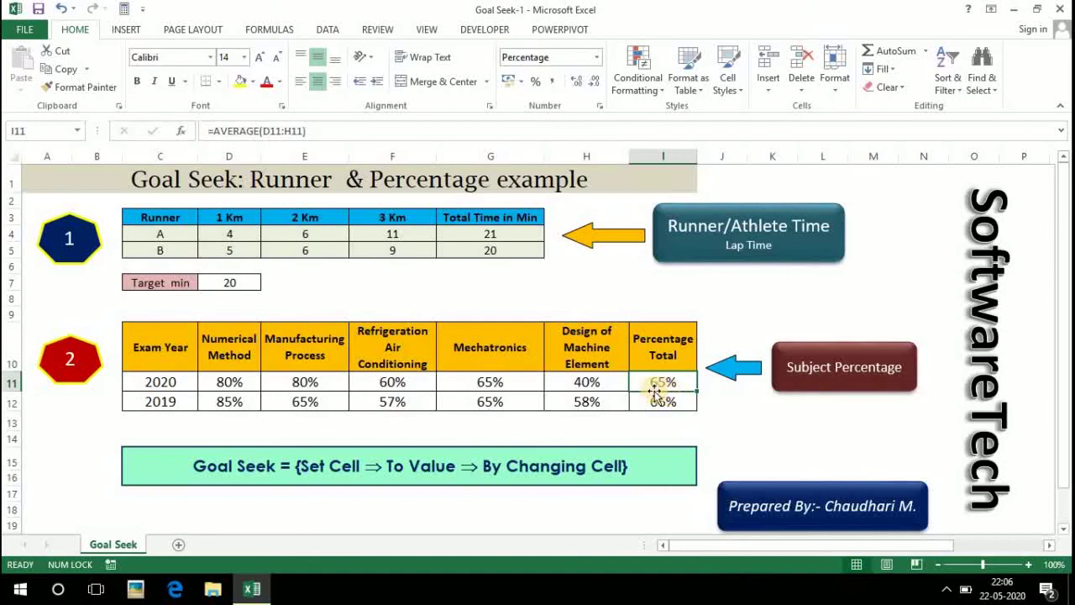
drag(665, 437, 657, 378)
click(657, 378)
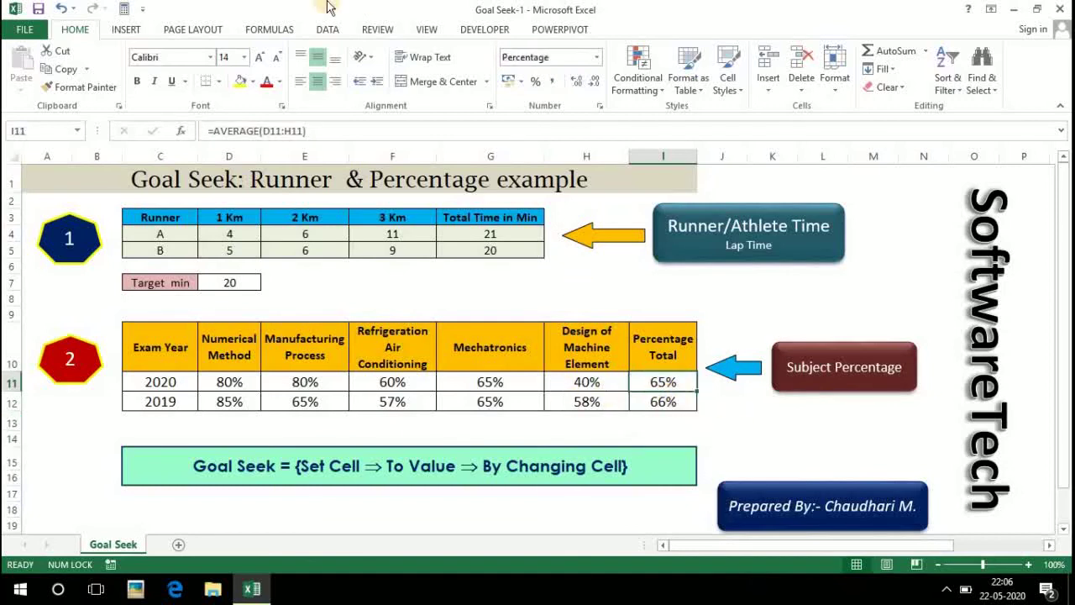
click(331, 29)
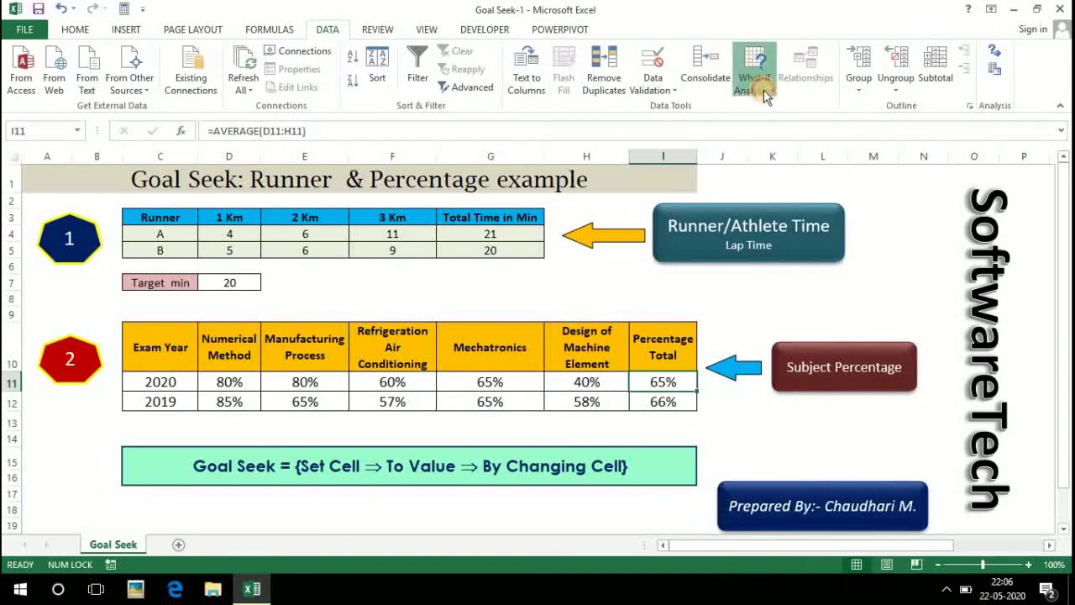
click(754, 82)
click(779, 128)
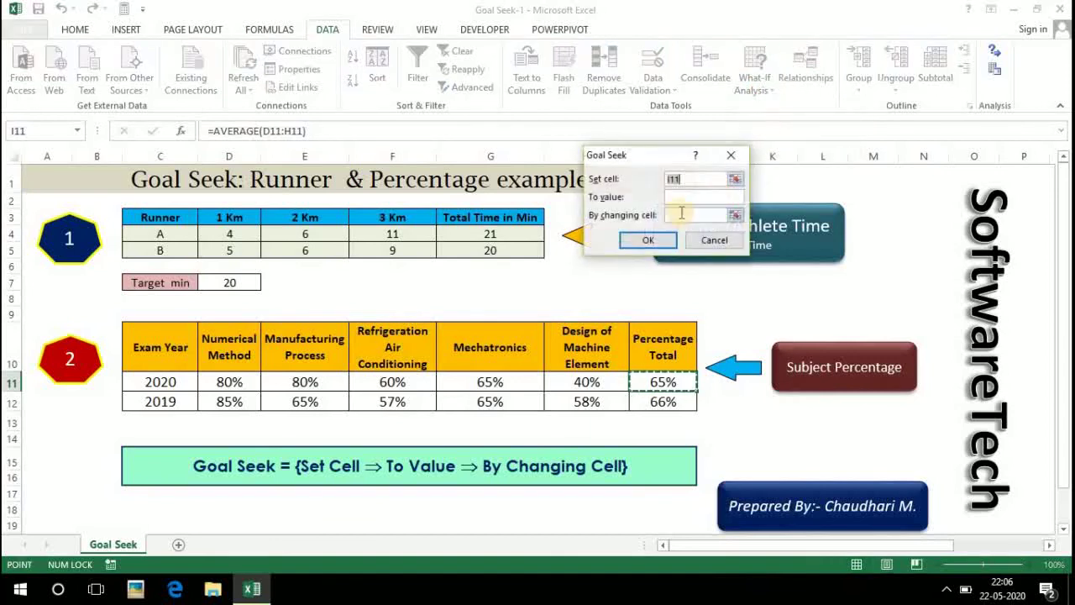
click(736, 182)
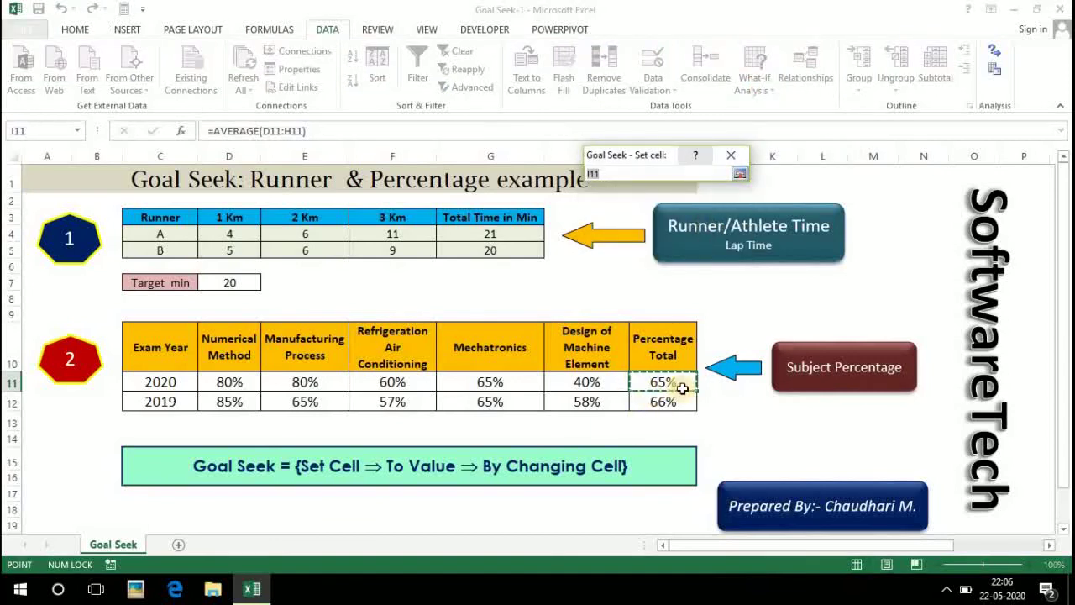
click(676, 382)
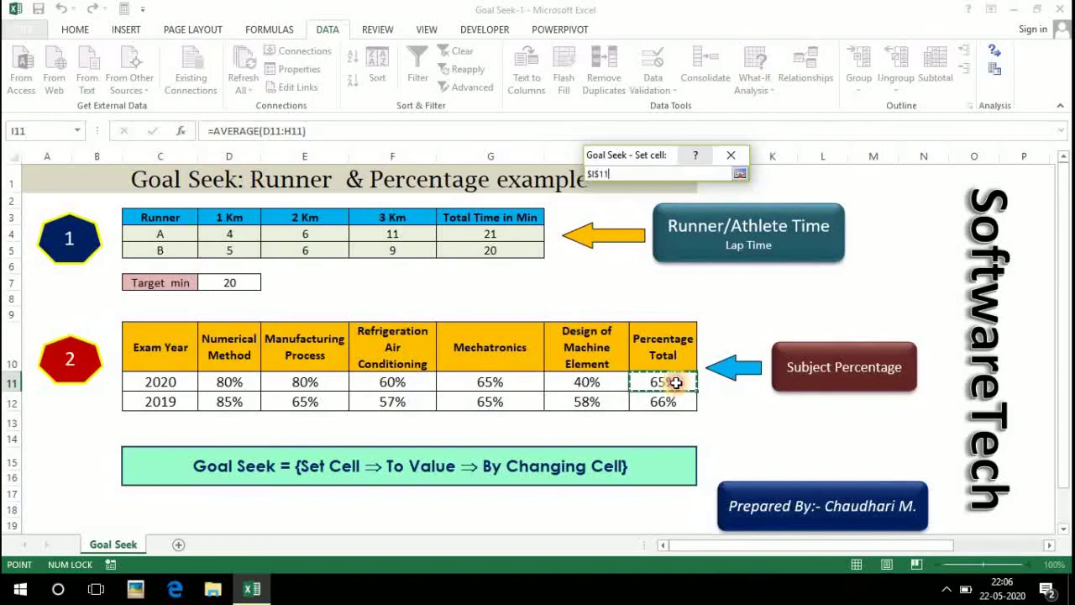
click(738, 174)
text(0.7)
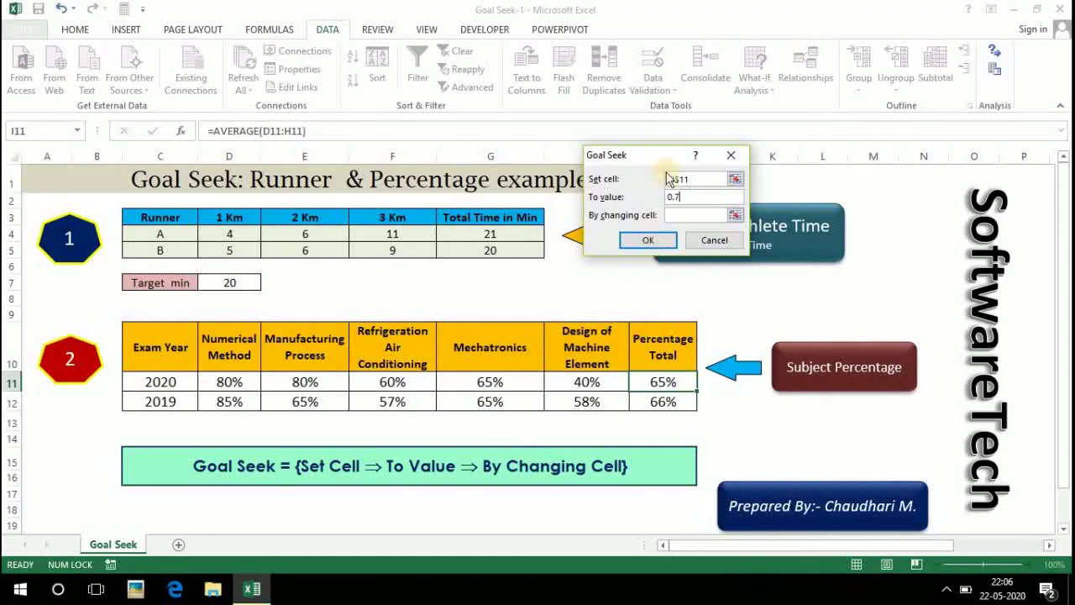
Target 0.7 by changing H11 and accept the solution, giving a 70% total
click(685, 215)
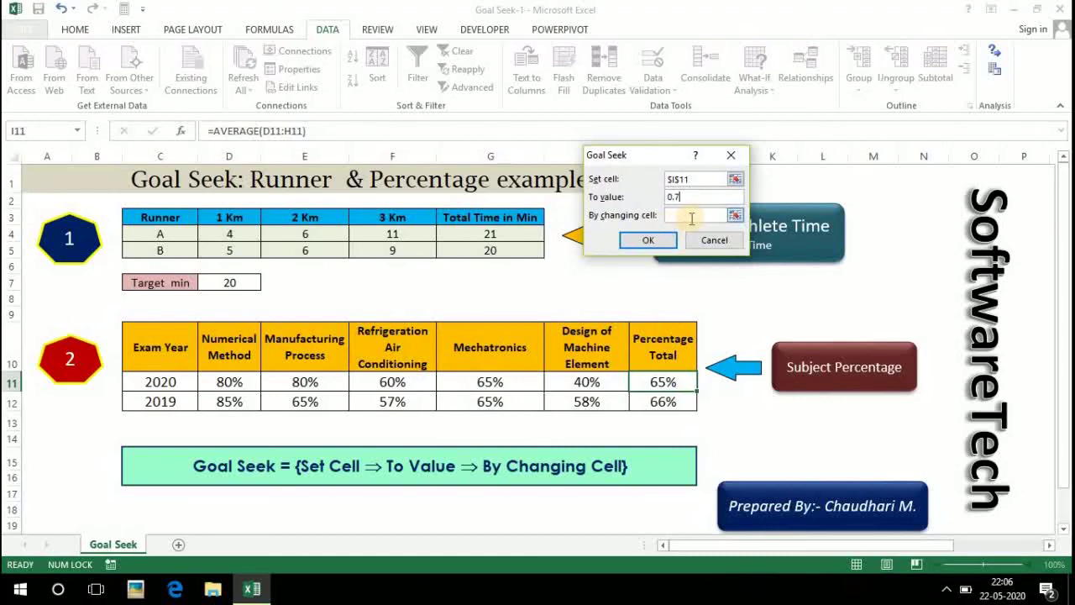
click(736, 218)
click(584, 379)
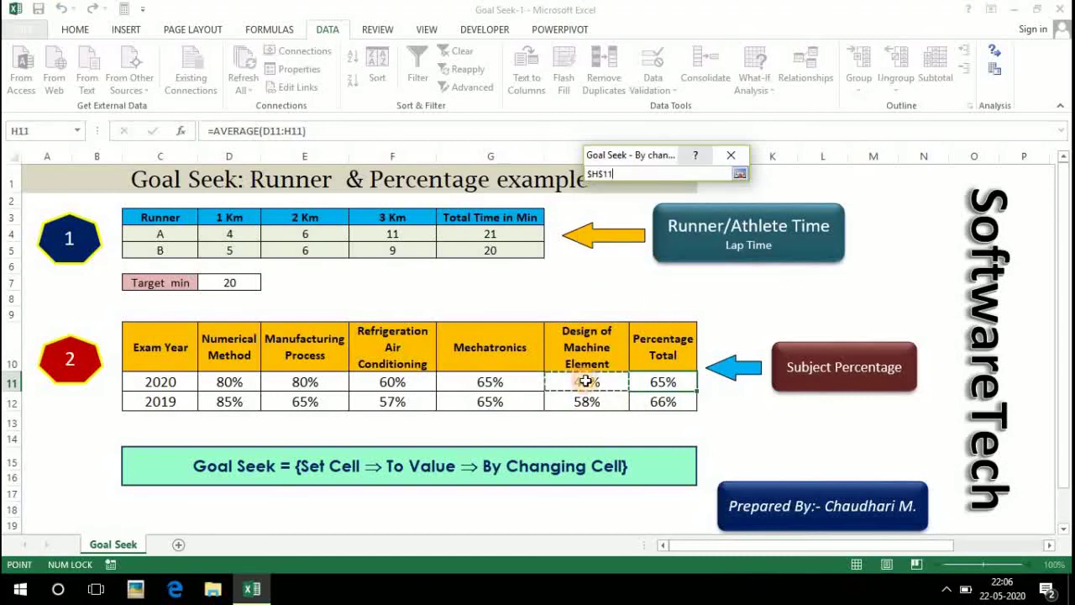
click(738, 174)
click(644, 244)
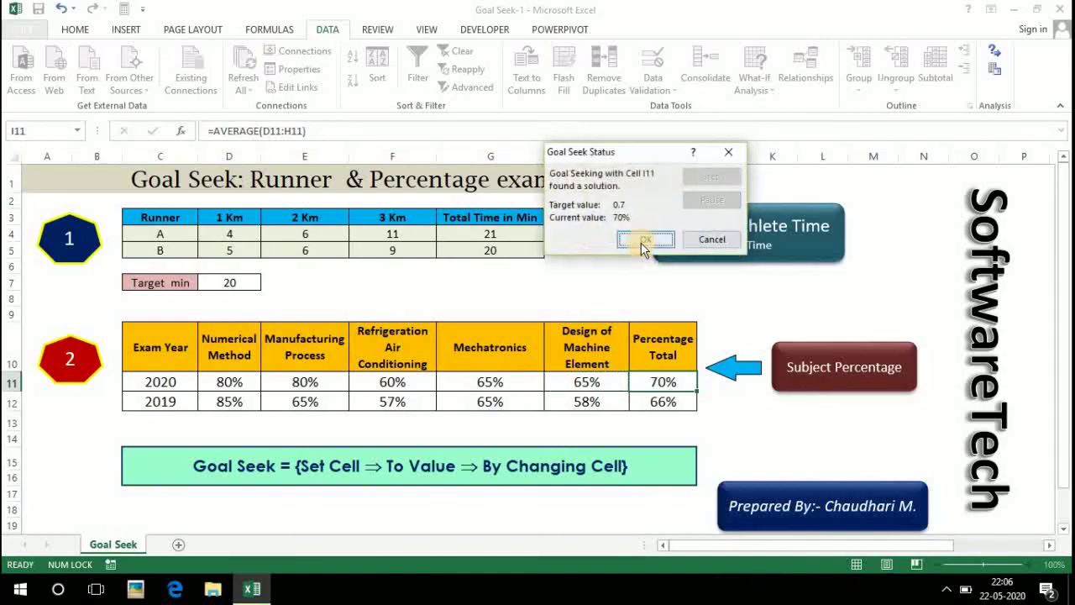
click(645, 239)
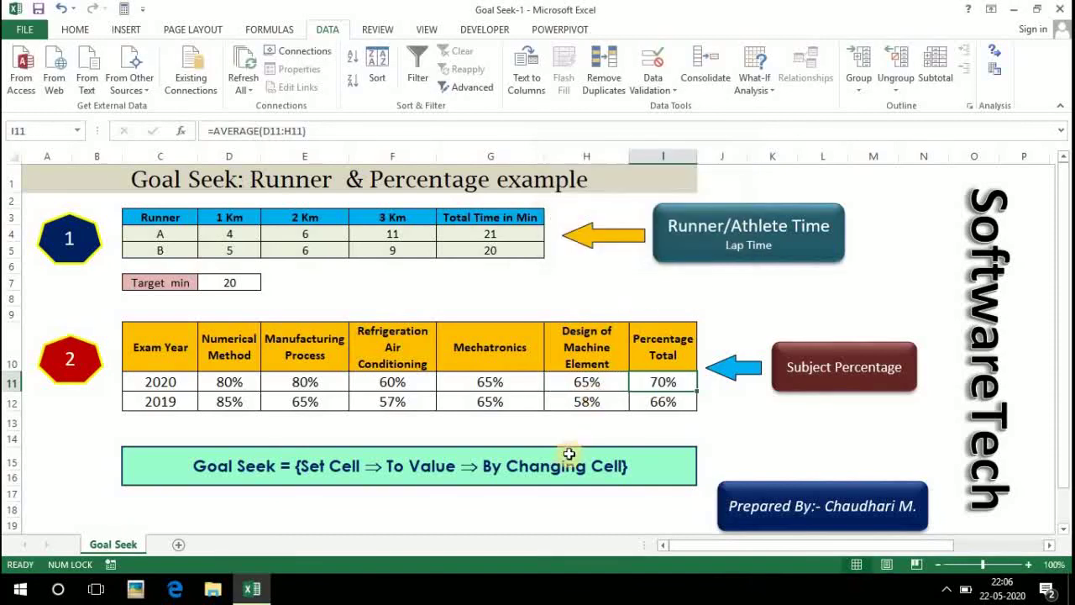
click(591, 383)
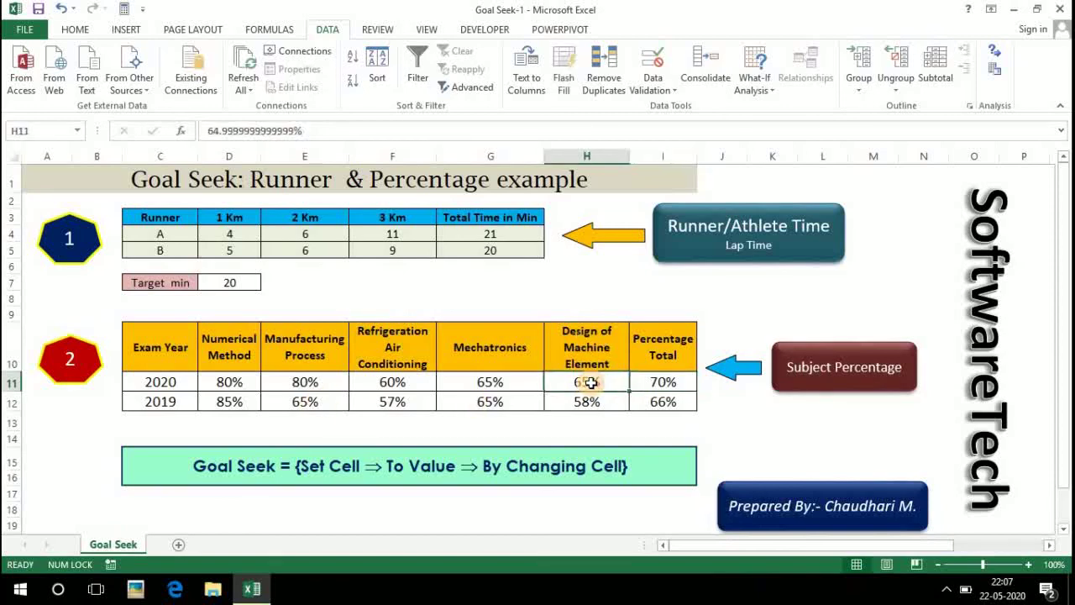
mouse_move(225, 383)
mouse_down()
mouse_move(494, 391)
mouse_move(492, 382)
mouse_up()
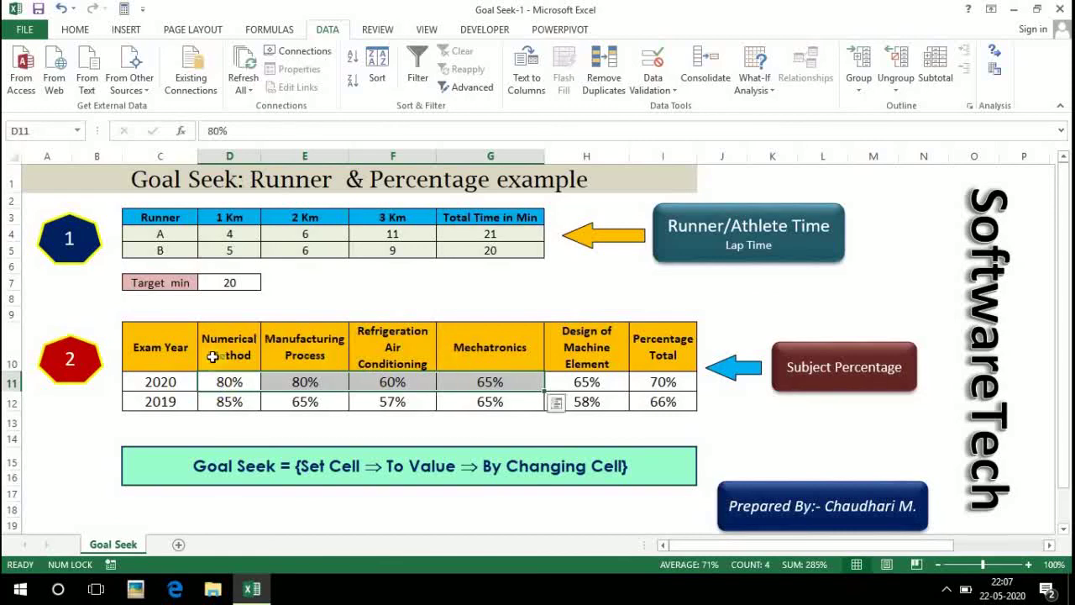
click(580, 409)
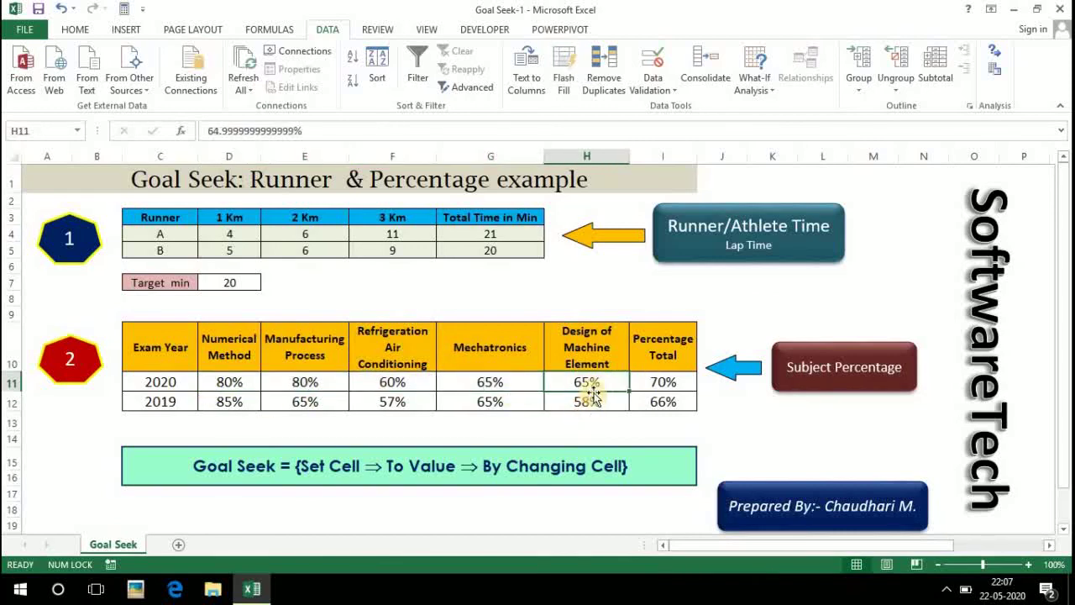
click(227, 384)
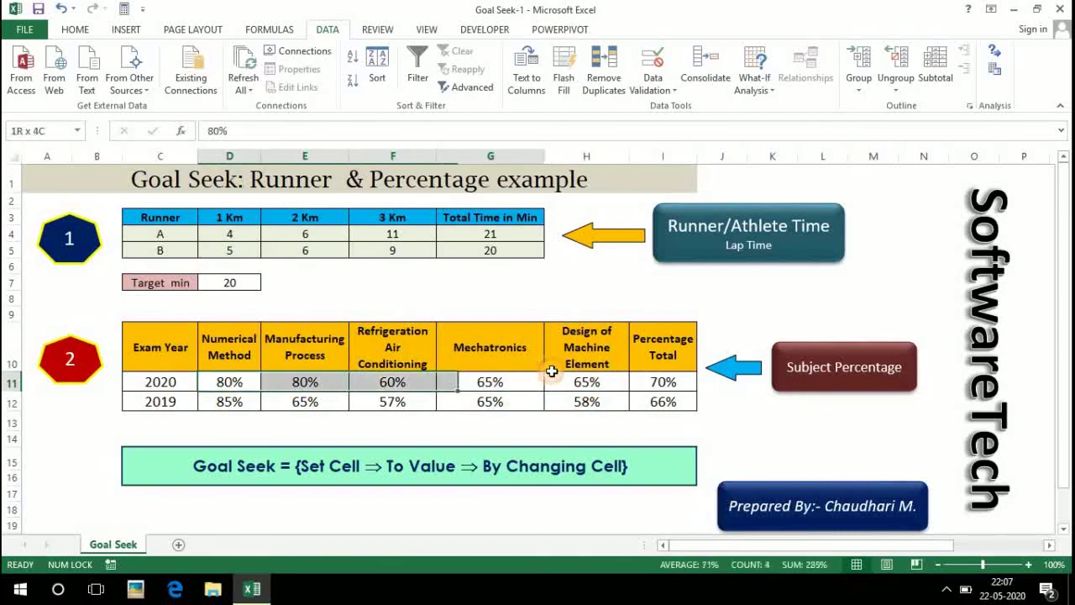
drag(338, 381, 586, 383)
click(649, 385)
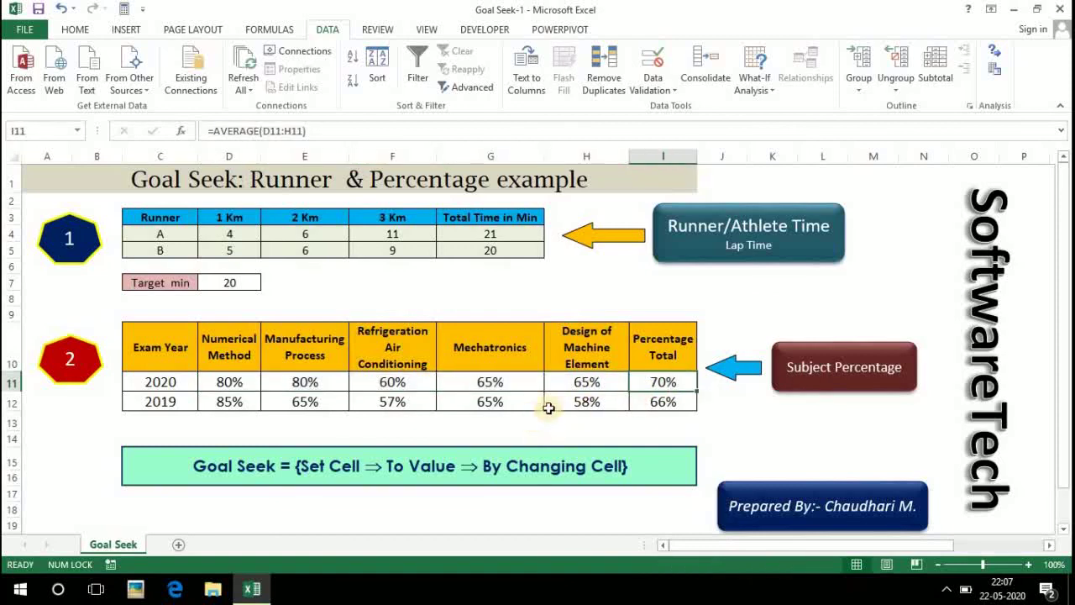